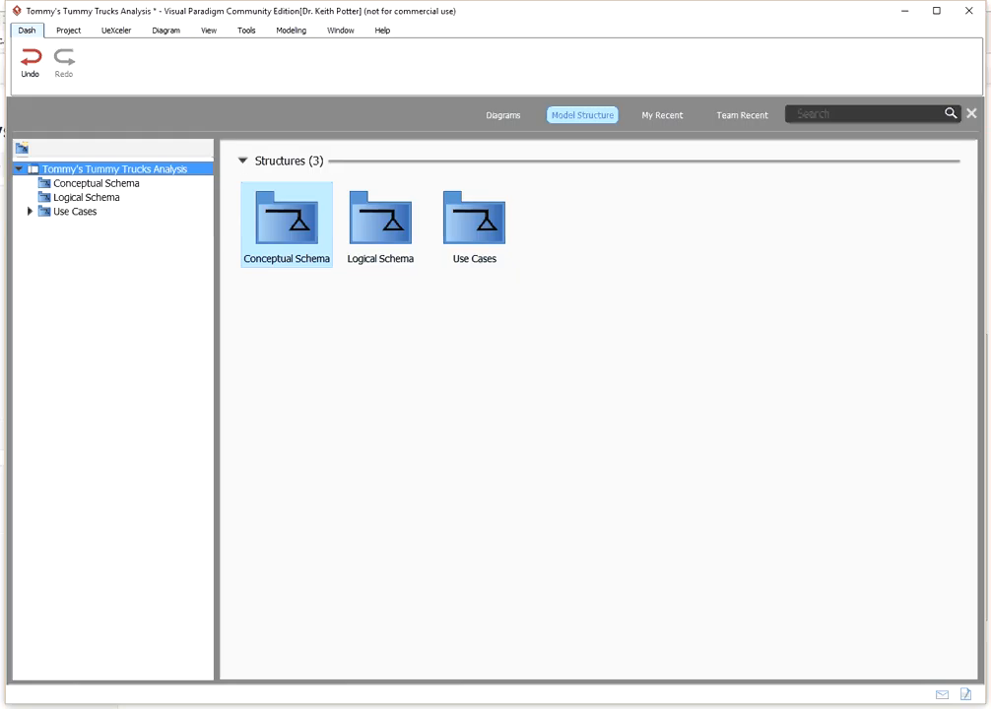
- Add a Design Model to the Tommy's Tummy Trucks Analysis project and rename it Activity Diagrams
right_click(82, 170)
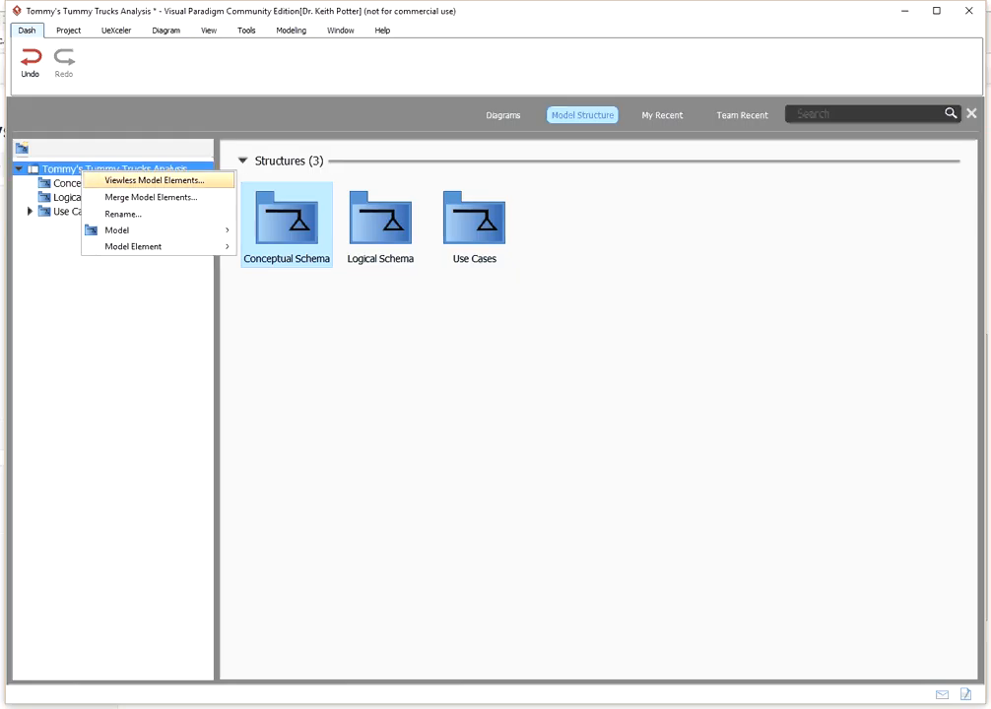
mouse_move(147, 231)
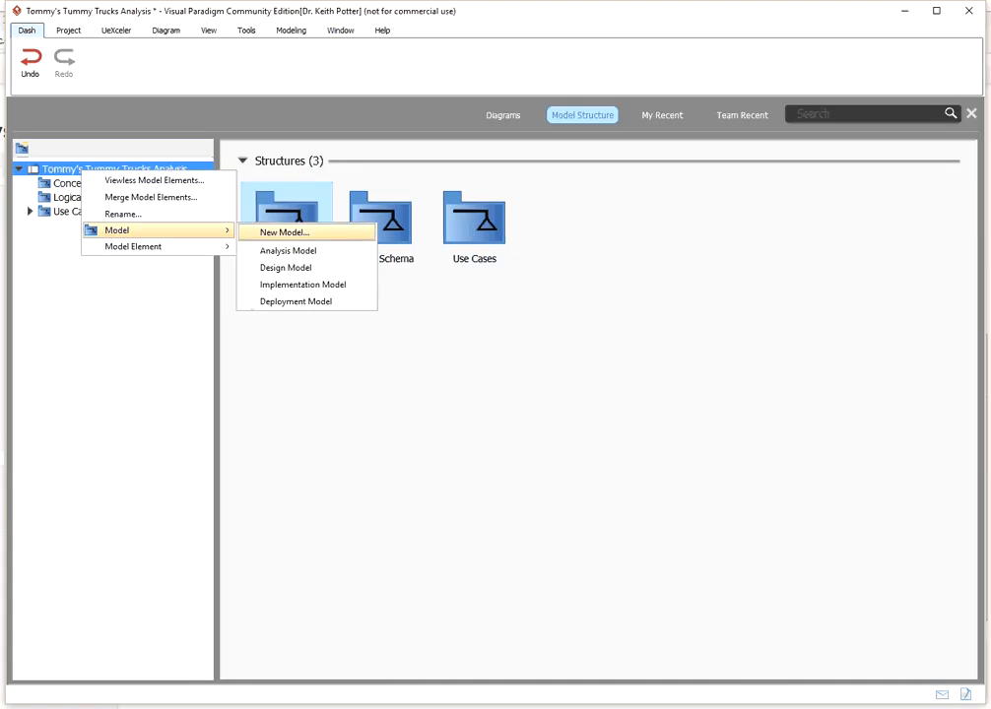
left_click(285, 267)
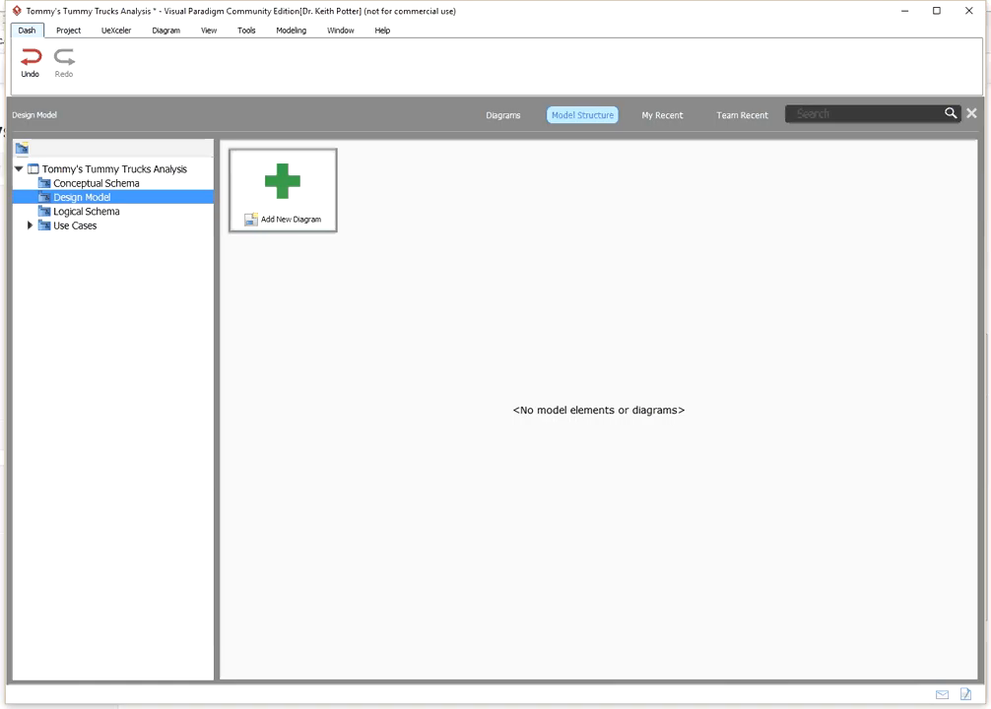
right_click(105, 197)
left_click(148, 243)
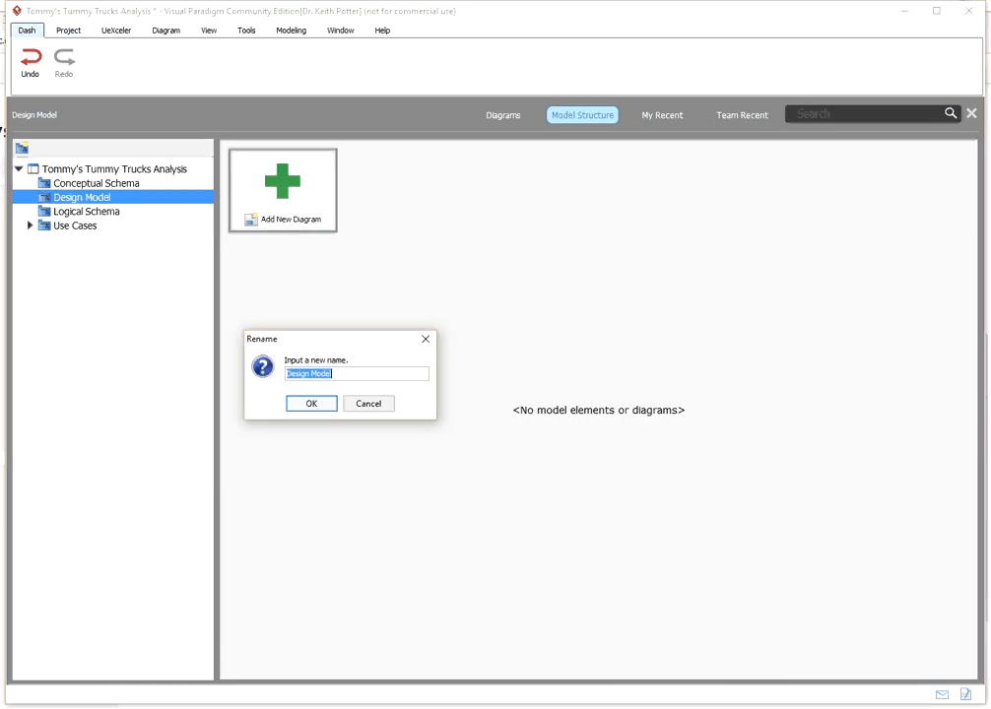
type("Activity Diagrams")
key("Return")
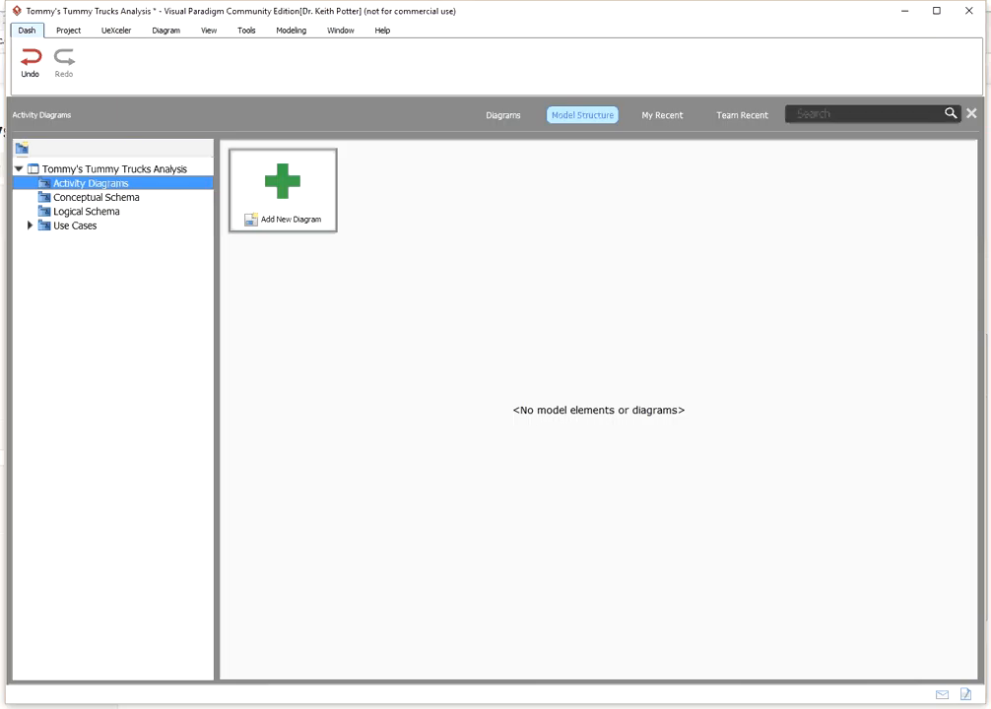
- Create a new Activity Diagram named Prepare Truck in the Activity Diagrams model, leaving the description empty
left_click(322, 205)
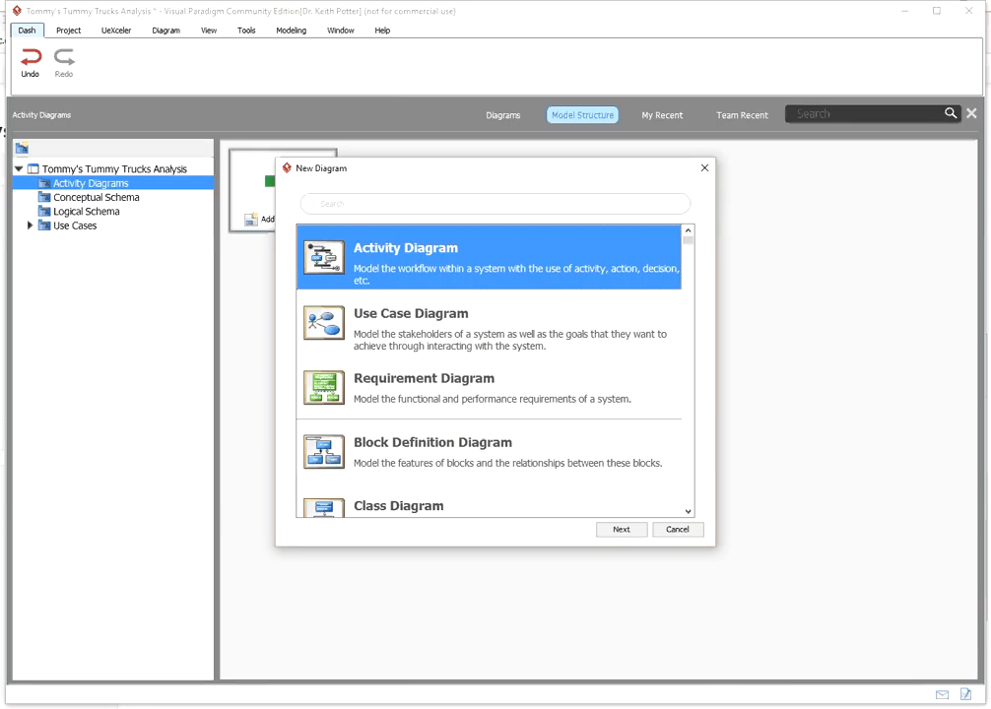
left_click(622, 530)
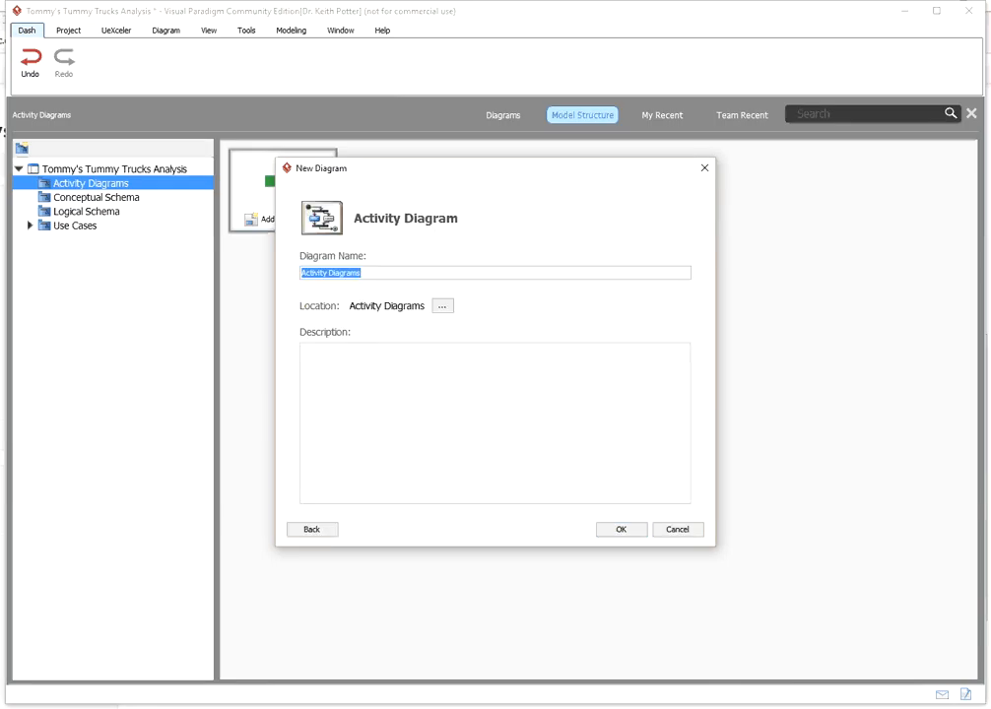
type("Prepare Truck")
left_click(424, 404)
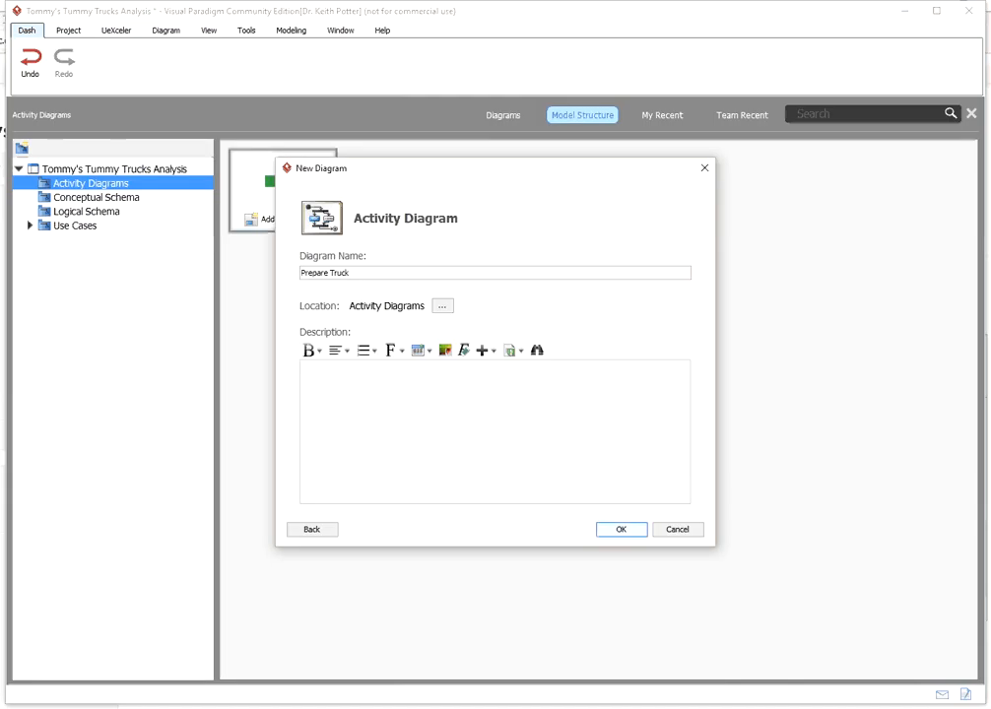
left_click(622, 531)
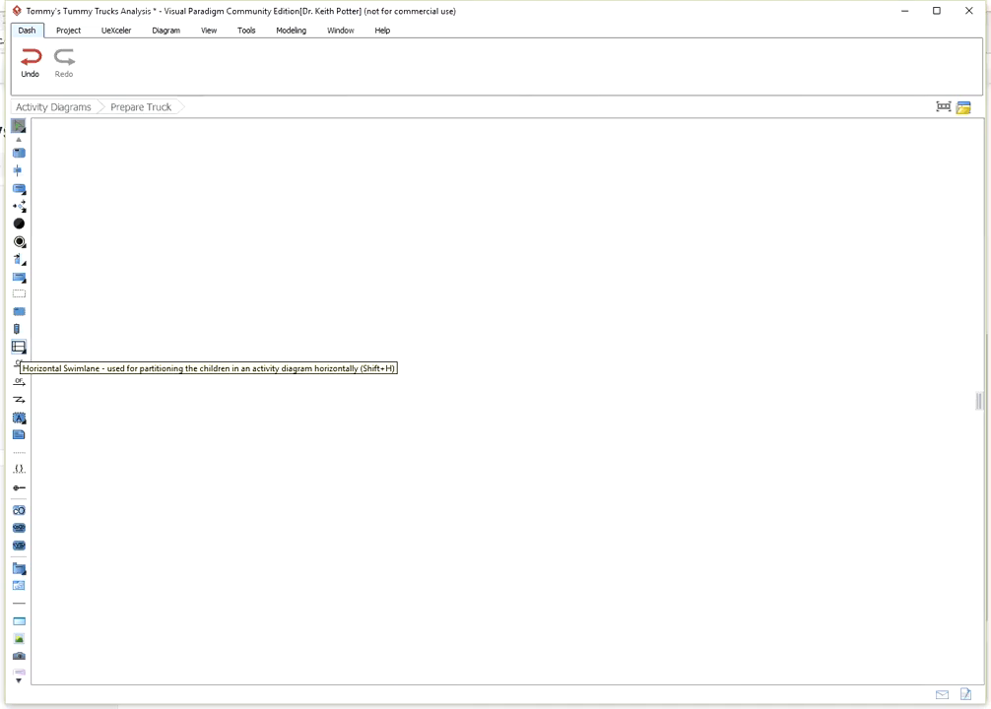
- Draw a vertical swimlane on the empty diagram and resize its two partitions to roughly equal widths
left_click(18, 347)
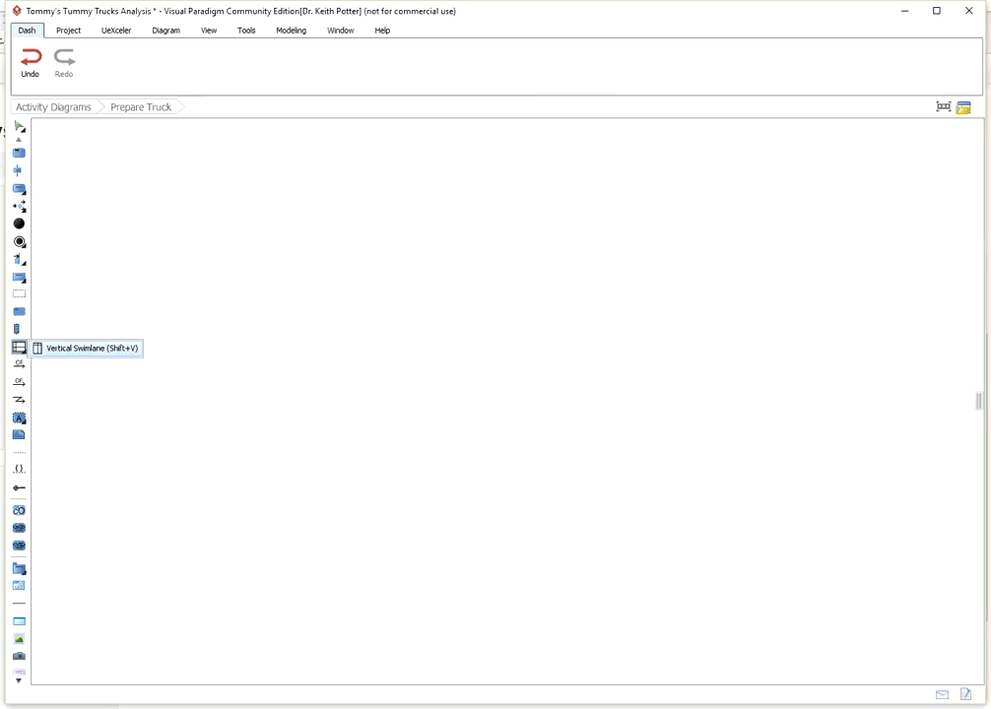
left_click(86, 348)
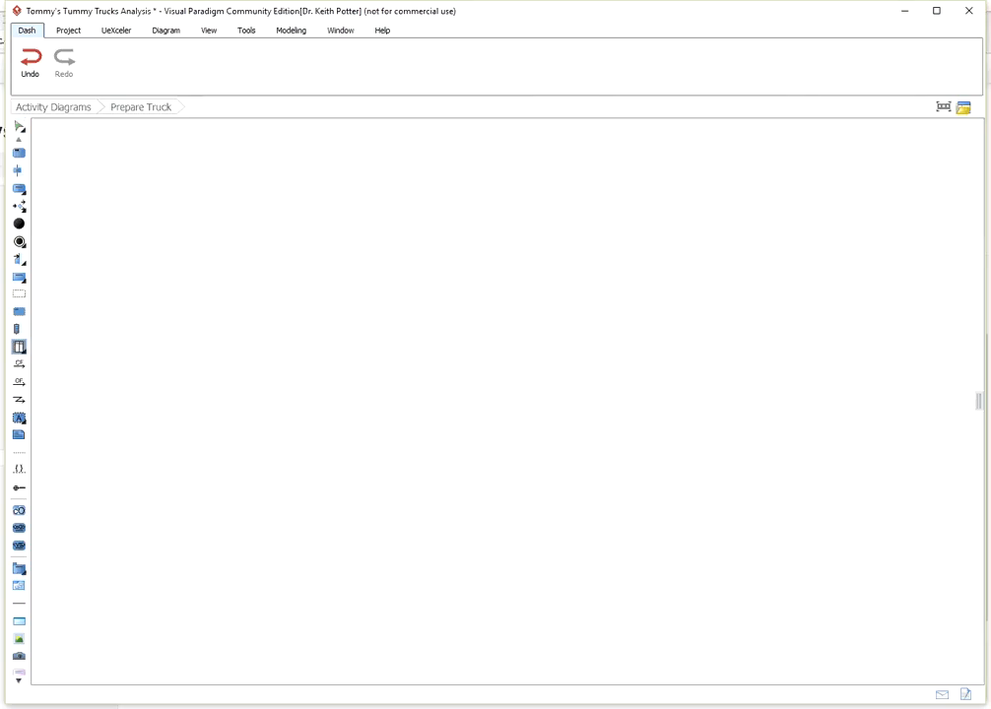
mouse_move(173, 148)
left_mouse_down()
mouse_move(398, 360)
mouse_move(535, 575)
mouse_move(524, 575)
left_mouse_up()
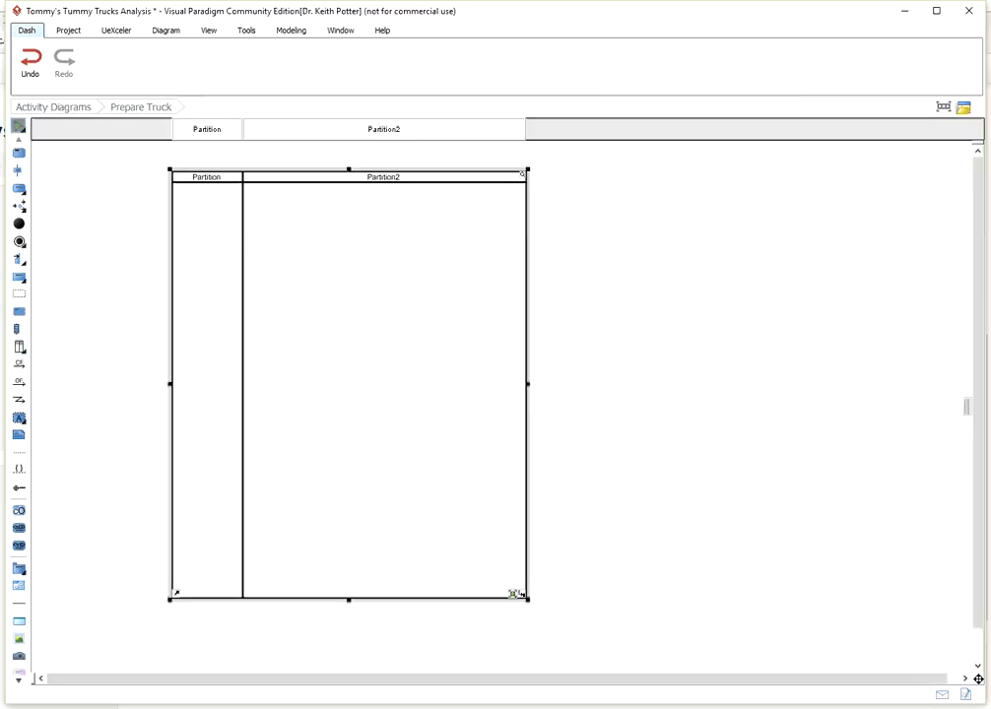
left_click_drag(243, 227, 381, 227)
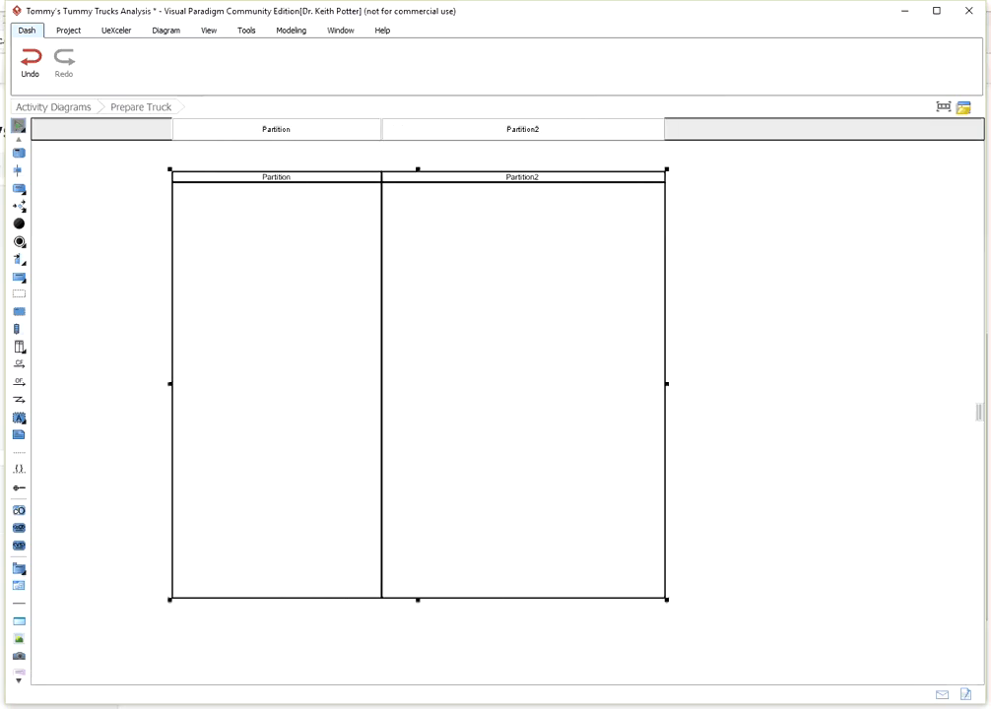
left_click_drag(668, 384, 544, 384)
left_click_drag(381, 227, 319, 226)
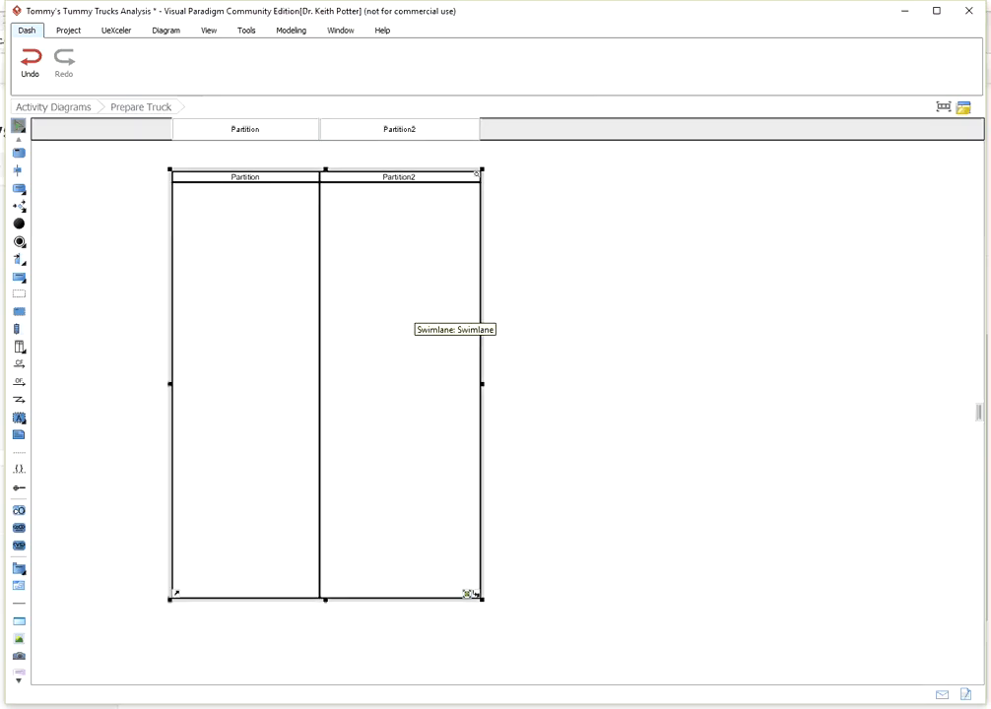
- Add two more vertical partitions to the swimlane and resize the columns so all four are about equally wide
right_click(413, 309)
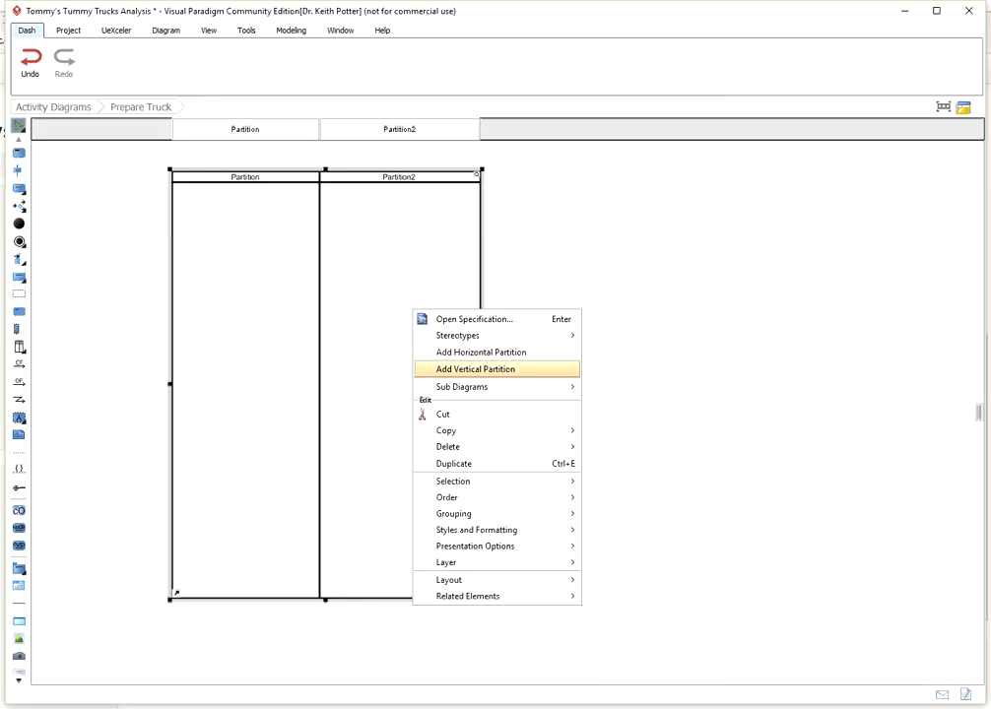
left_click(475, 369)
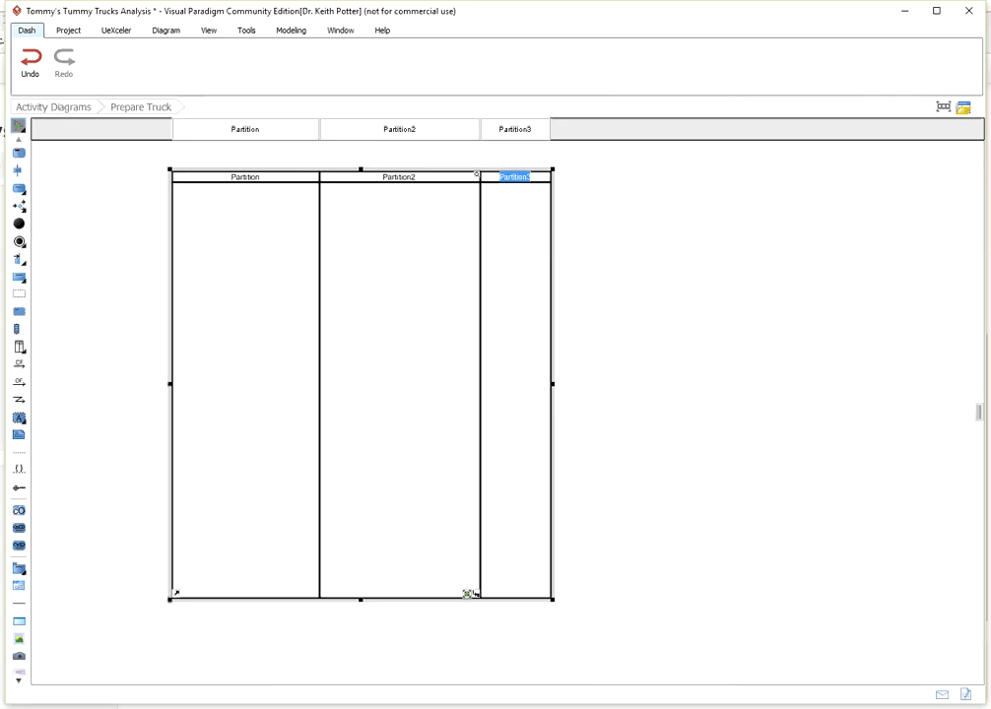
right_click(508, 338)
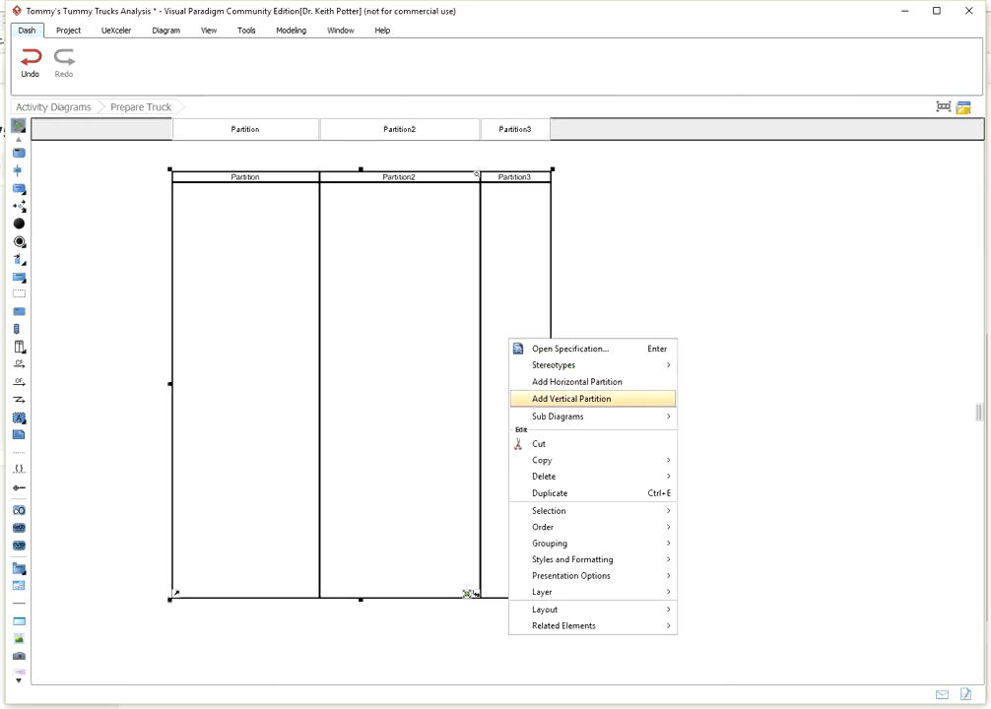
left_click(572, 398)
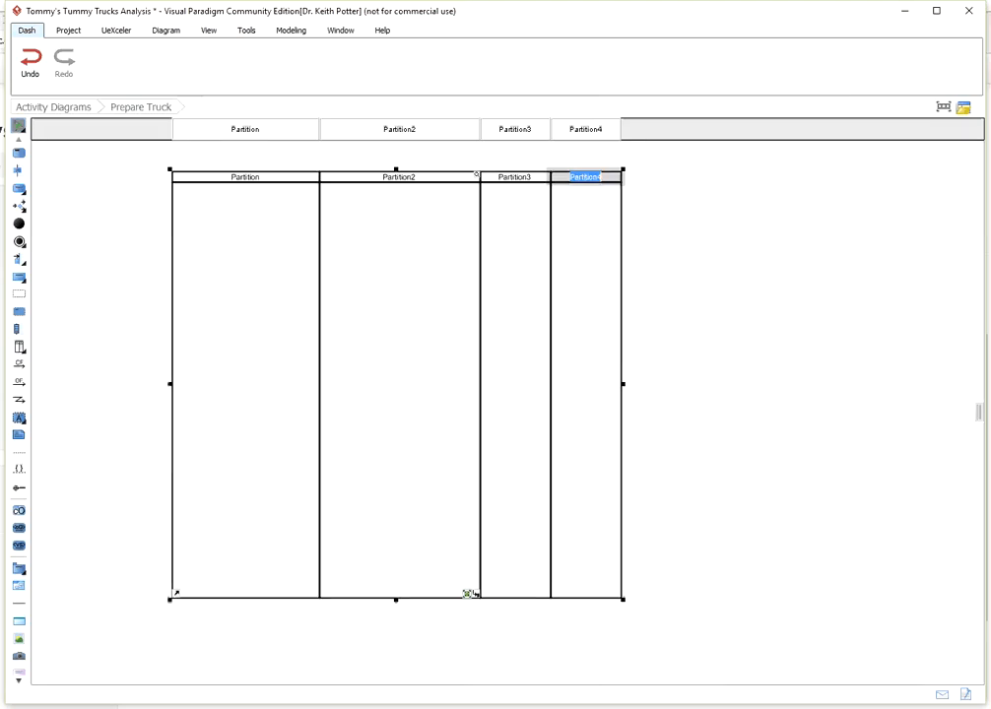
left_click_drag(551, 178, 647, 178)
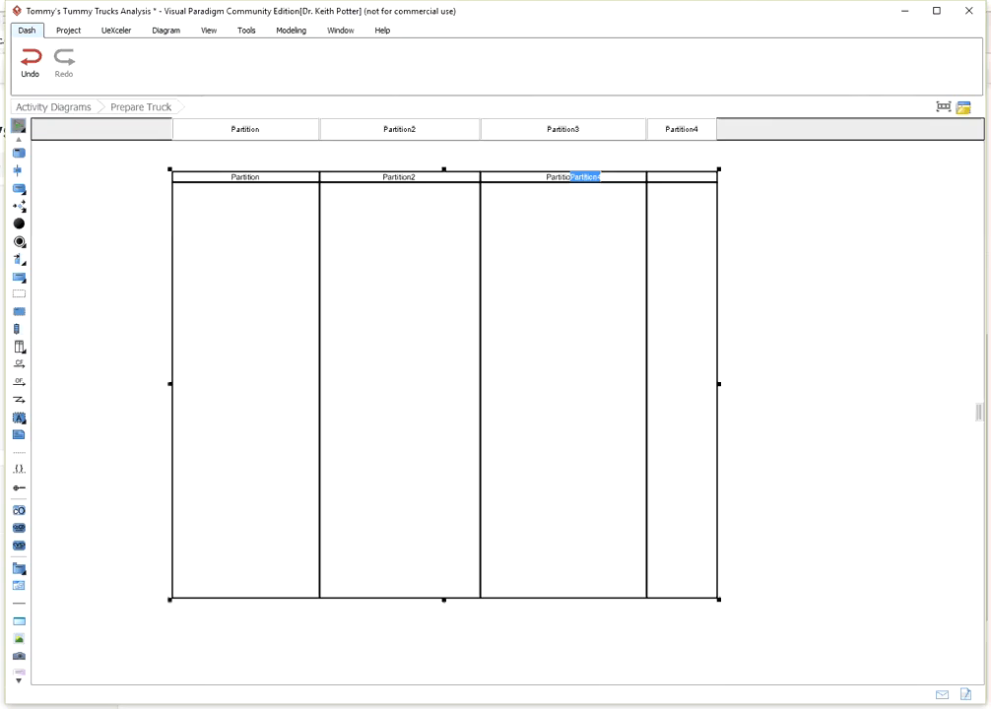
left_click_drag(719, 384, 814, 383)
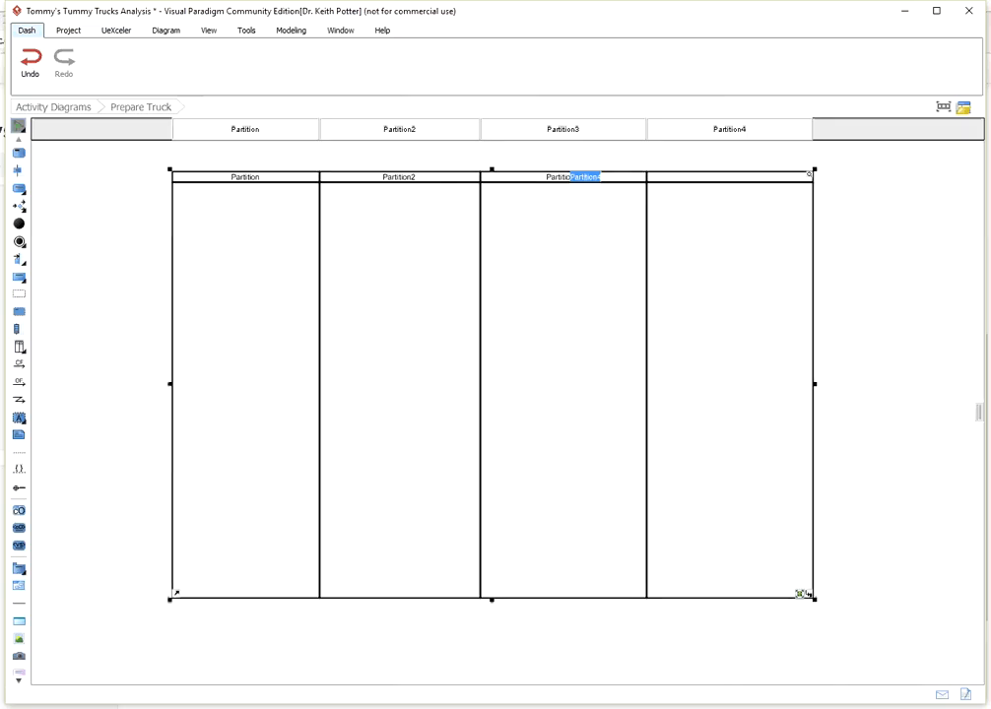
left_click_drag(169, 384, 155, 384)
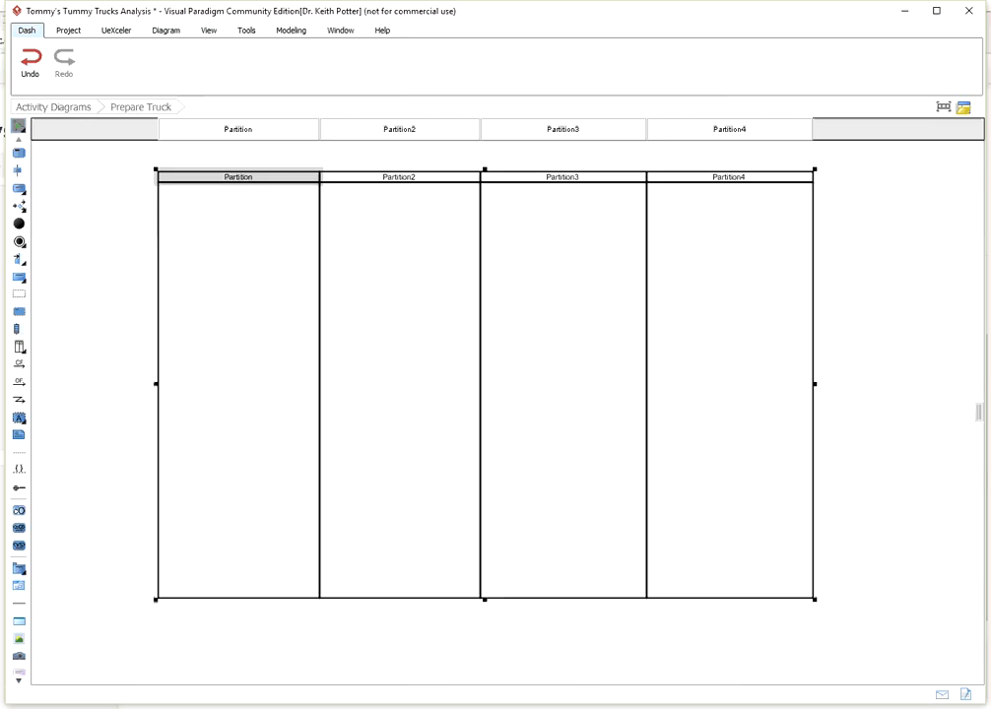
- Name the four swimlane partitions, in order, Driver, Sales System, Fill Agent and Inventory
double_click(238, 177)
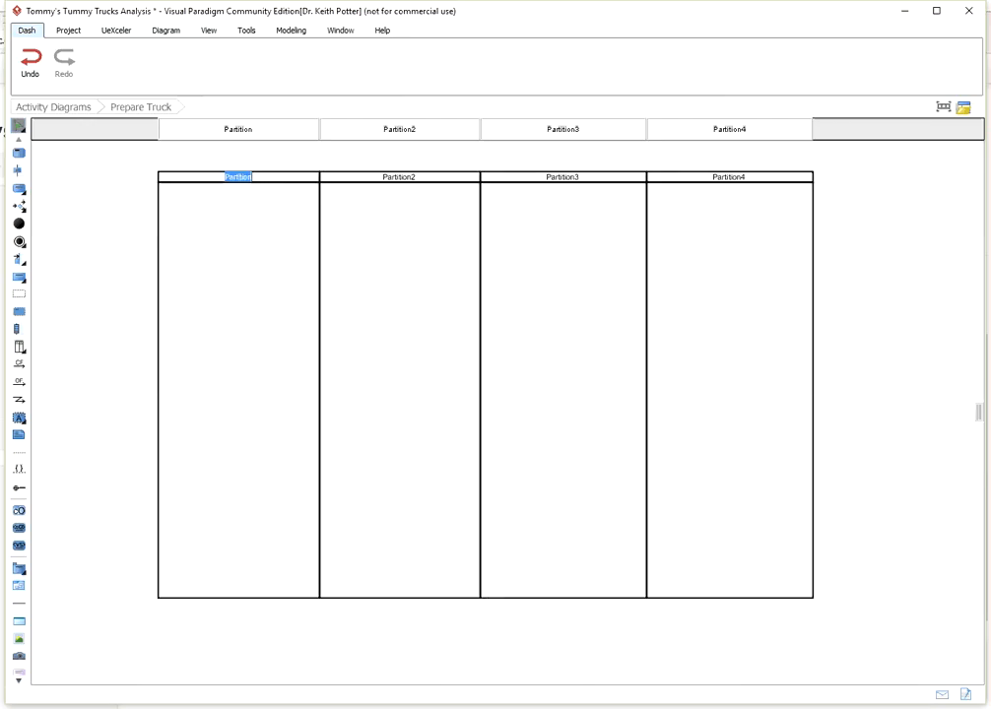
type("Driver")
double_click(399, 177)
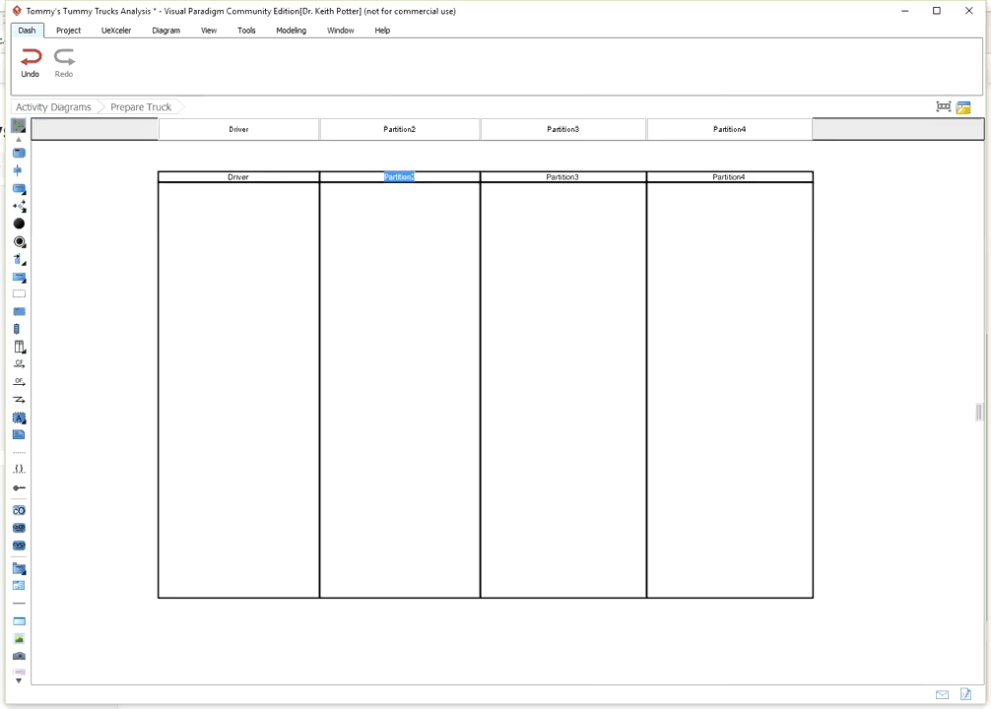
type("Sales System")
double_click(563, 177)
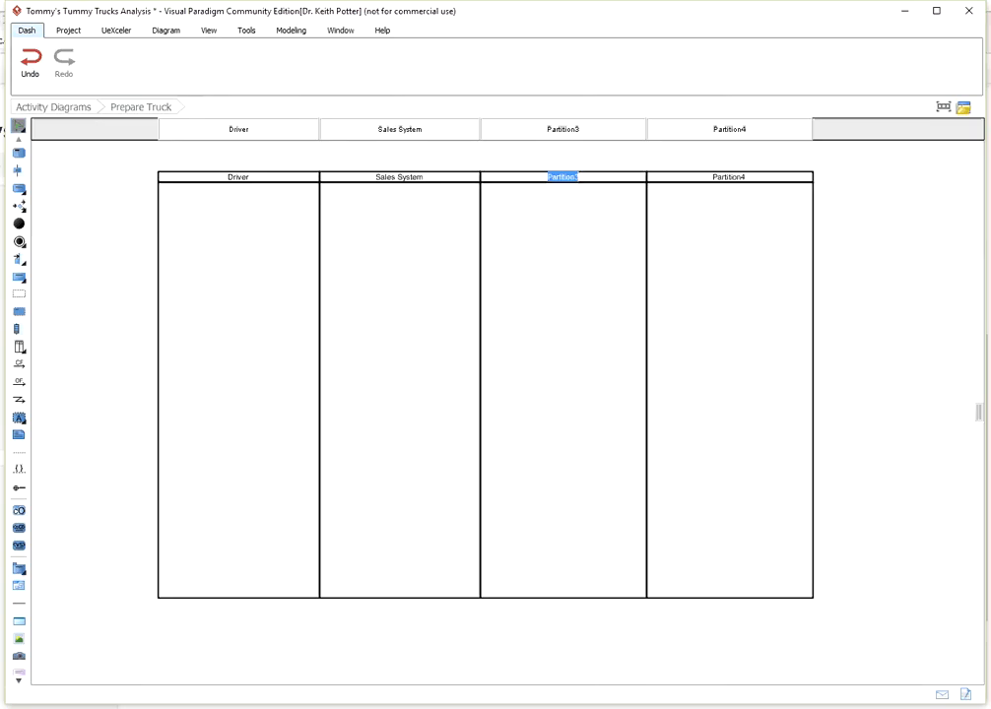
type("Fill Agent")
double_click(729, 177)
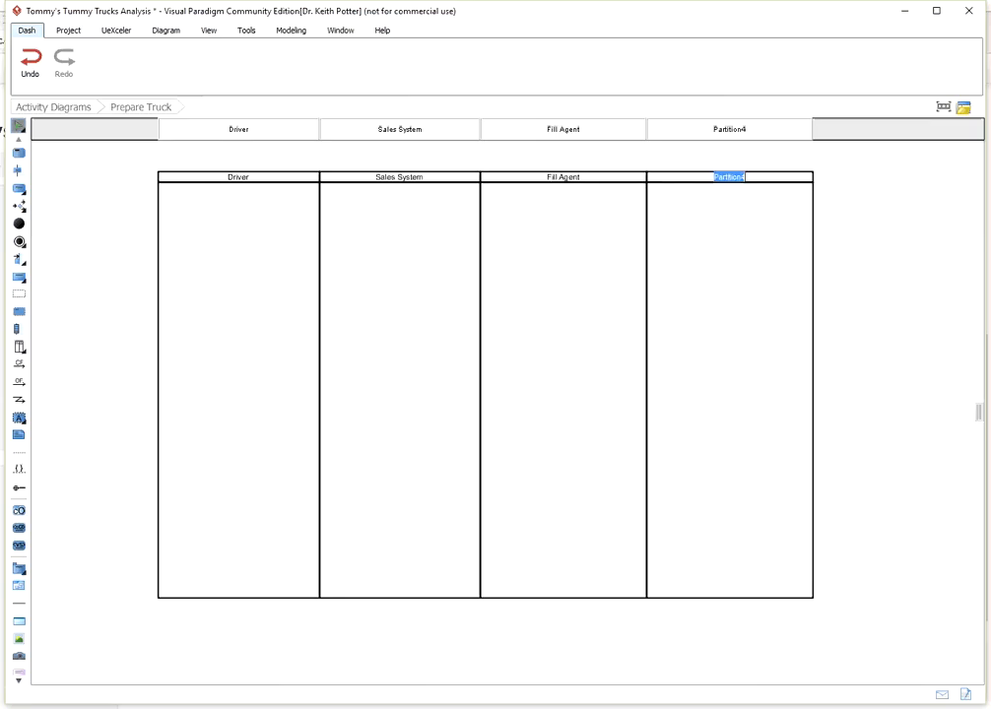
type("Invernt")
type("ory")
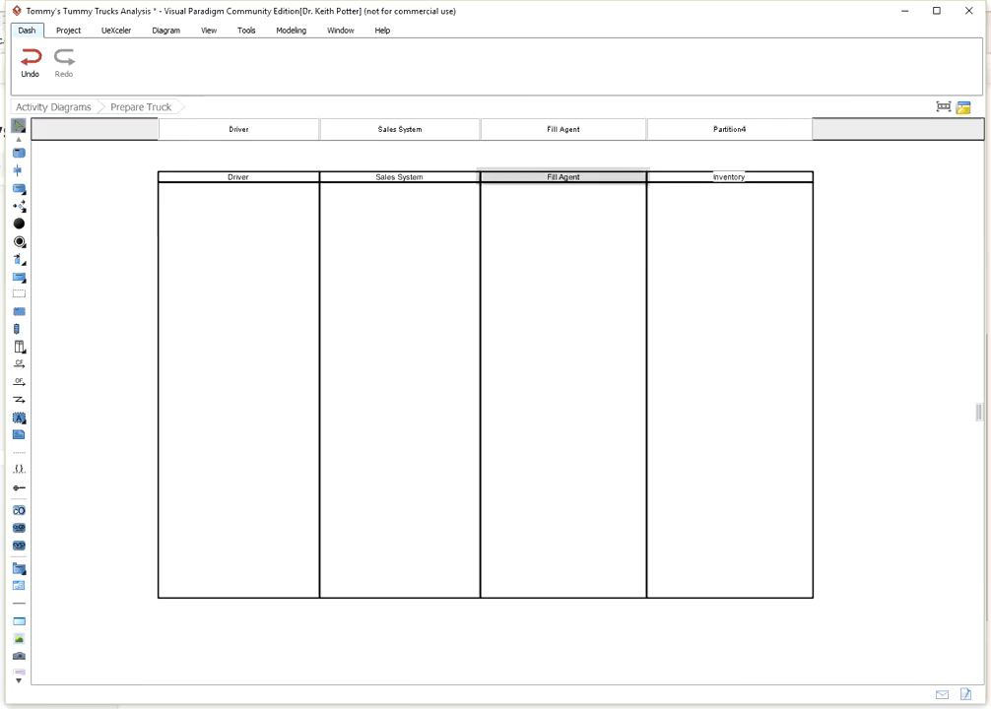
key("Return")
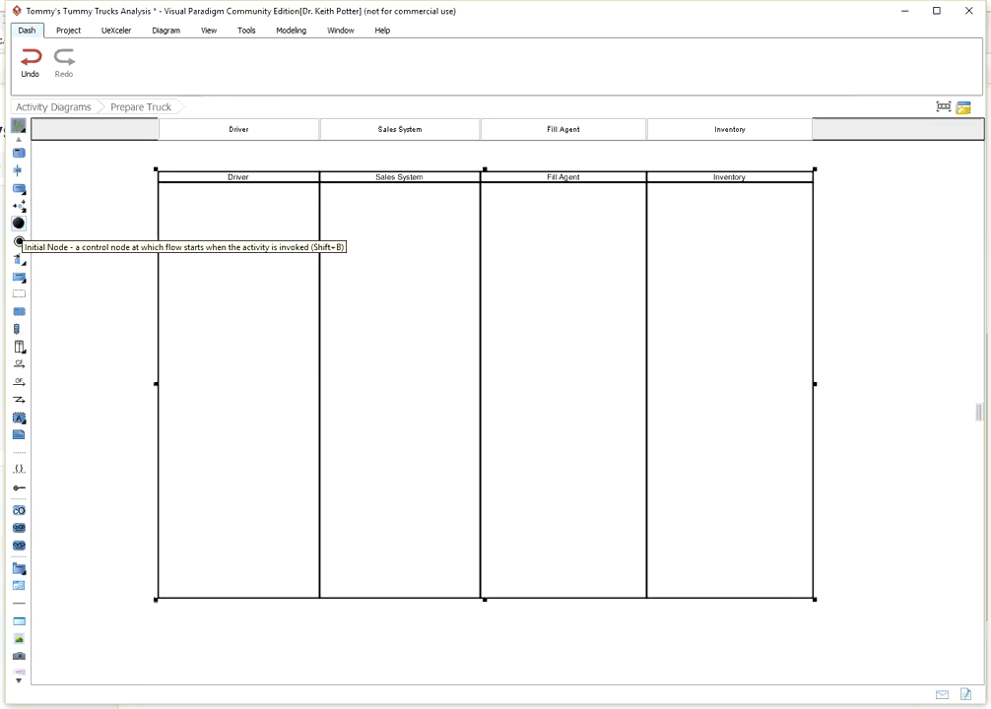
- Place an initial node named start near the head of the Driver lane and centre it under the lane title
left_click(19, 242)
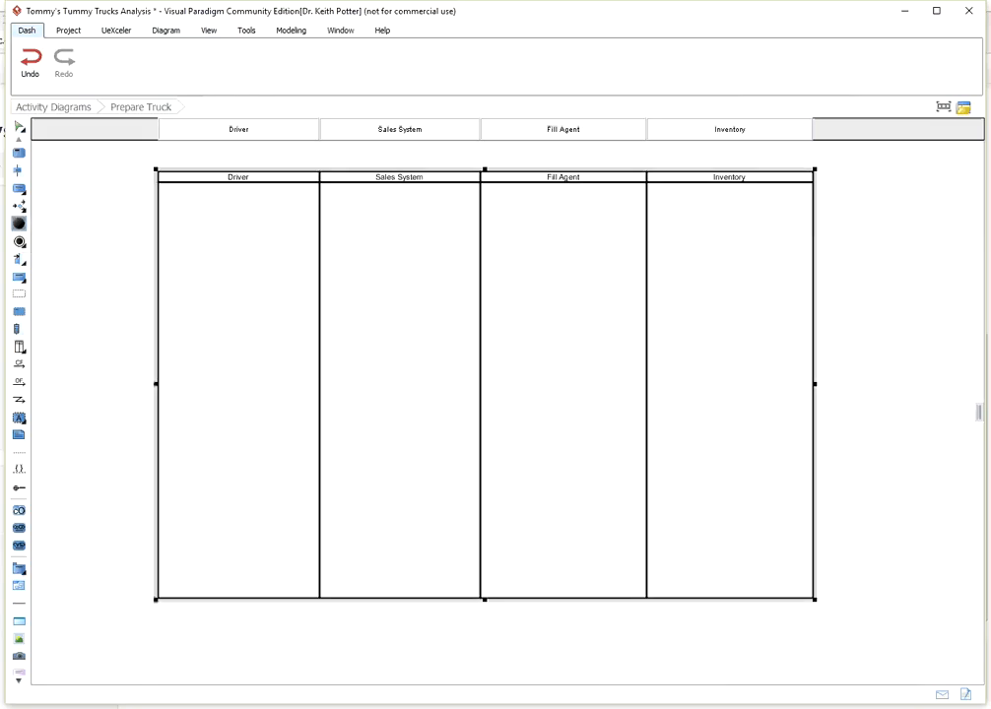
left_click(250, 224)
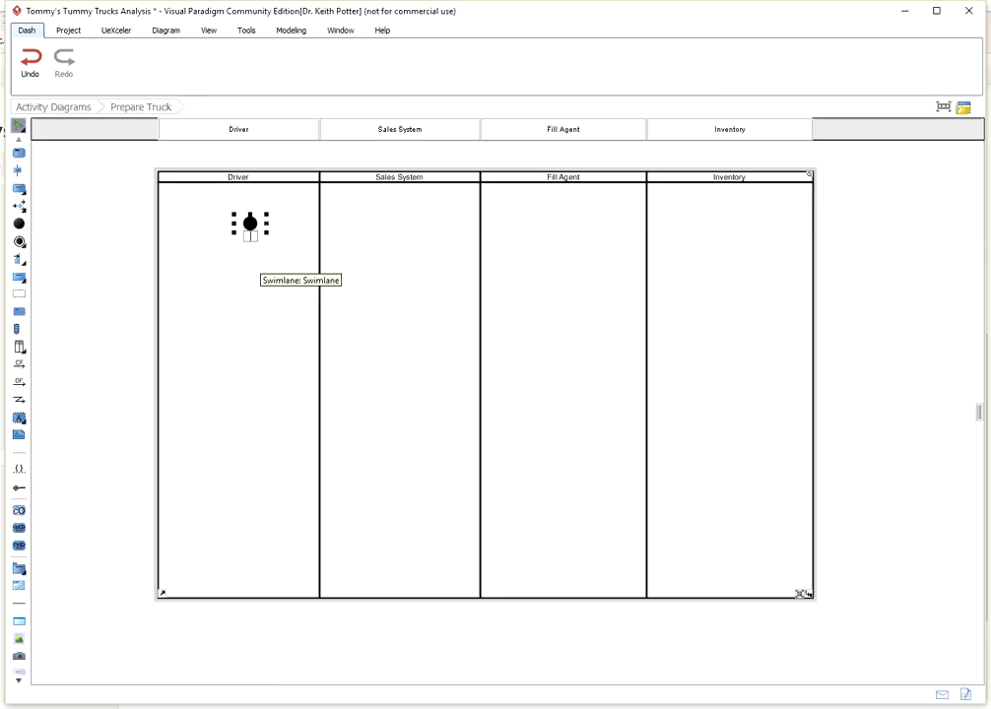
type("tart")
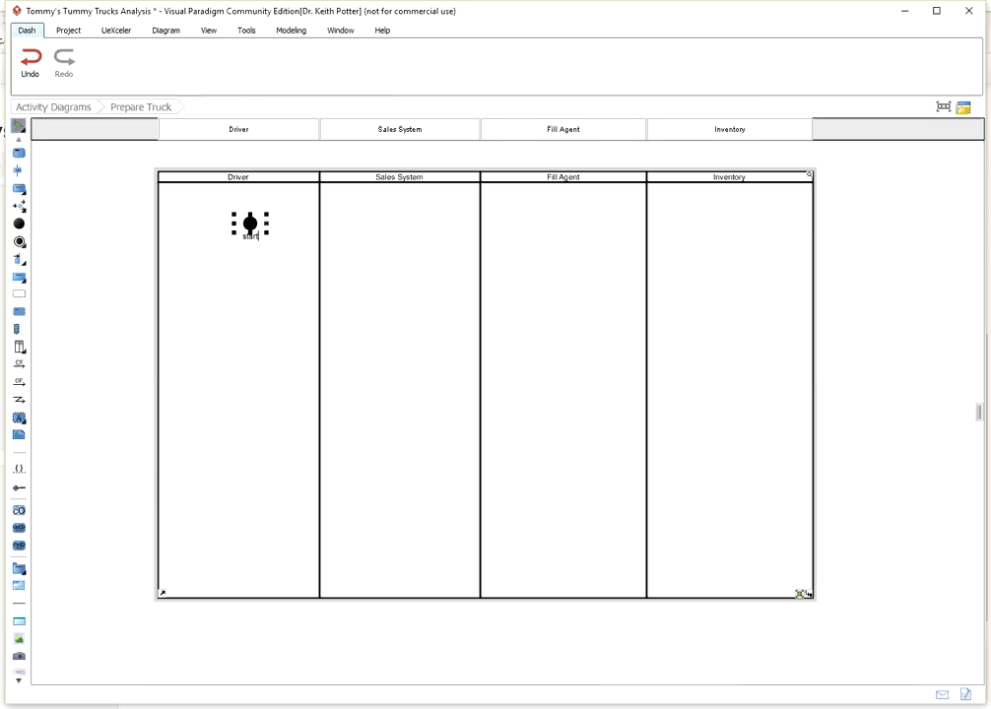
left_click(264, 277)
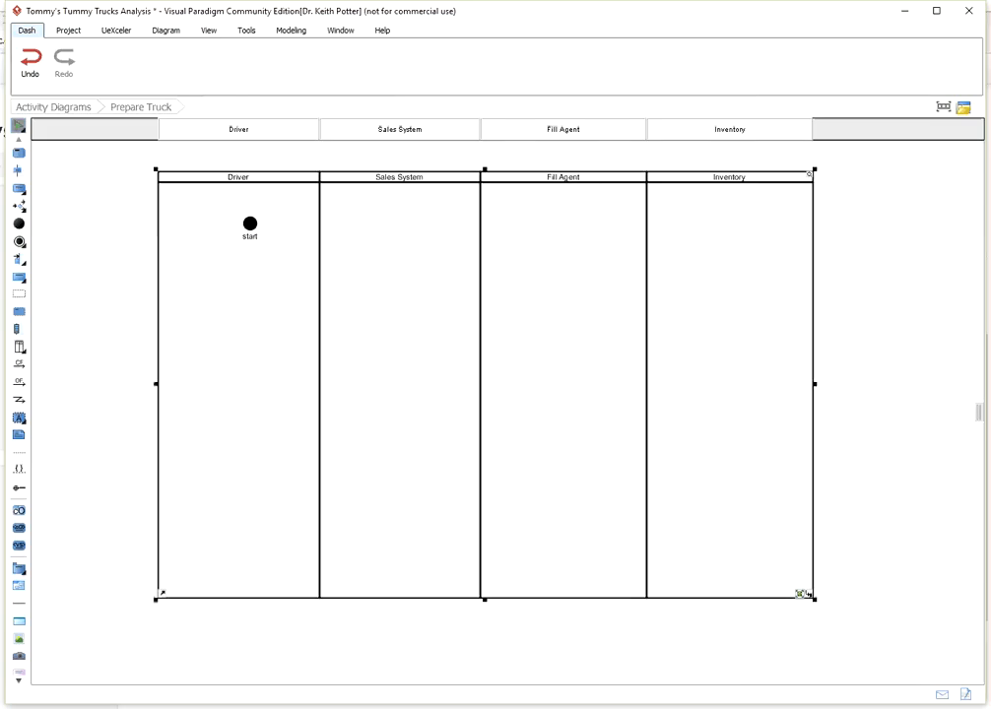
left_click_drag(250, 223, 238, 214)
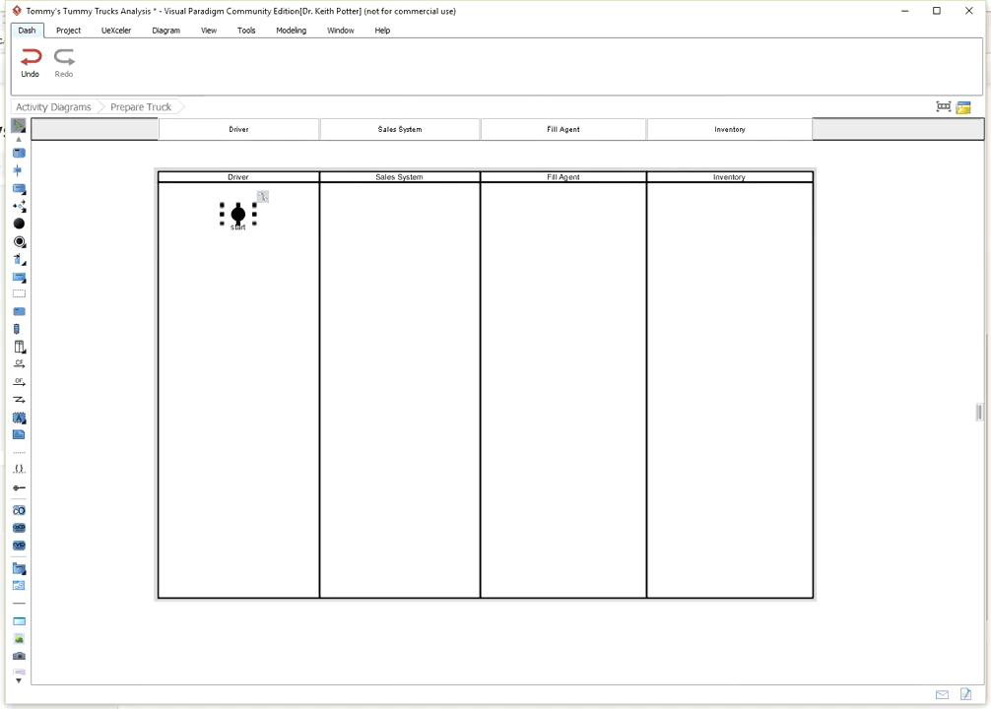
- Create a control flow from the start node to a new activity below it in the Driver lane, named Get Route
left_click_drag(262, 197, 239, 269)
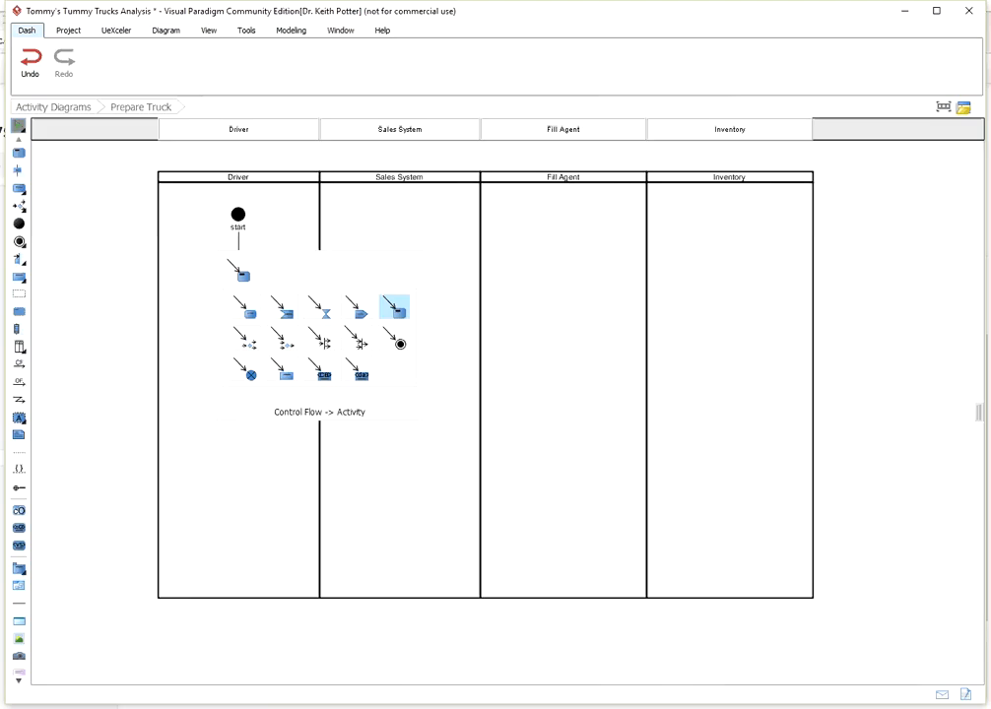
left_click(395, 308)
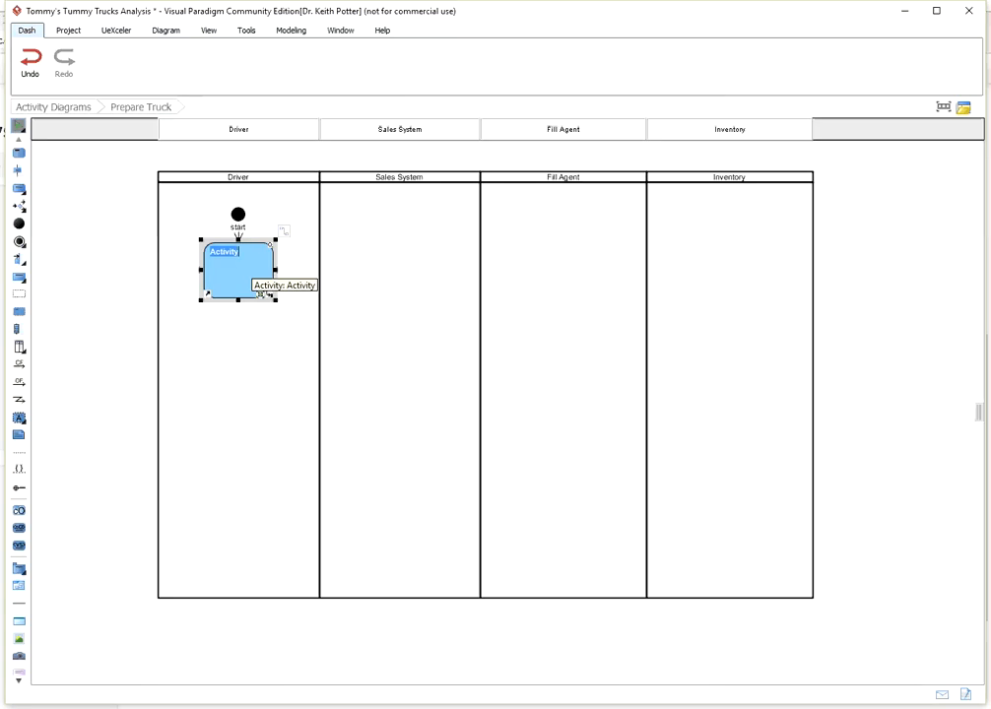
type("Get Route")
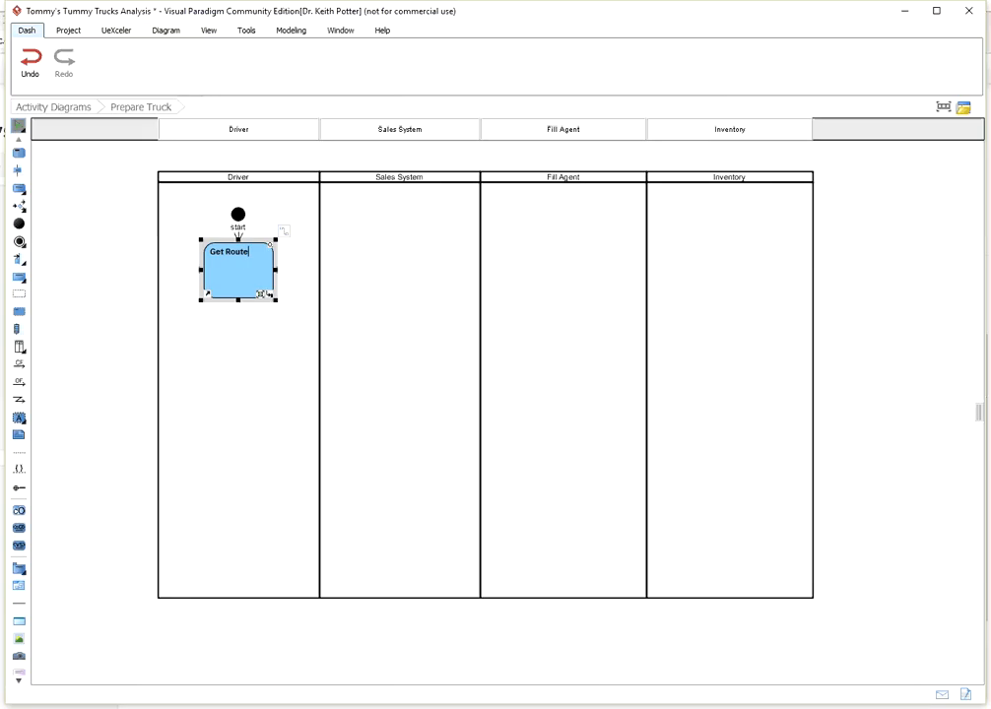
- Flatten the Get Route activity to a single-line height and shift it down to lengthen the arrow from start
key("Return")
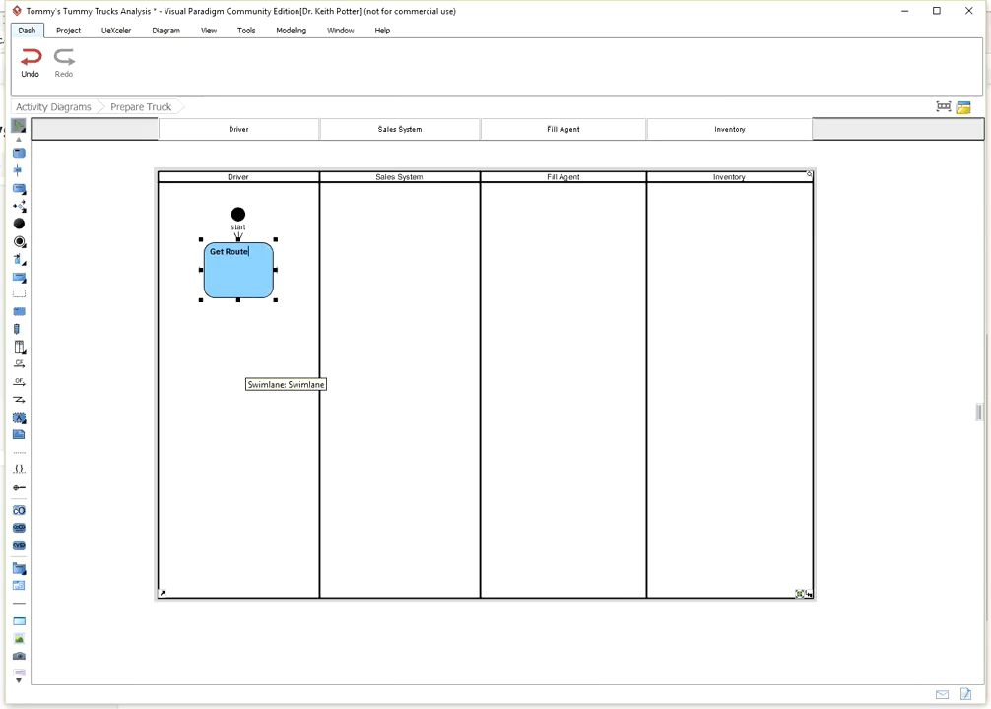
left_click(239, 369)
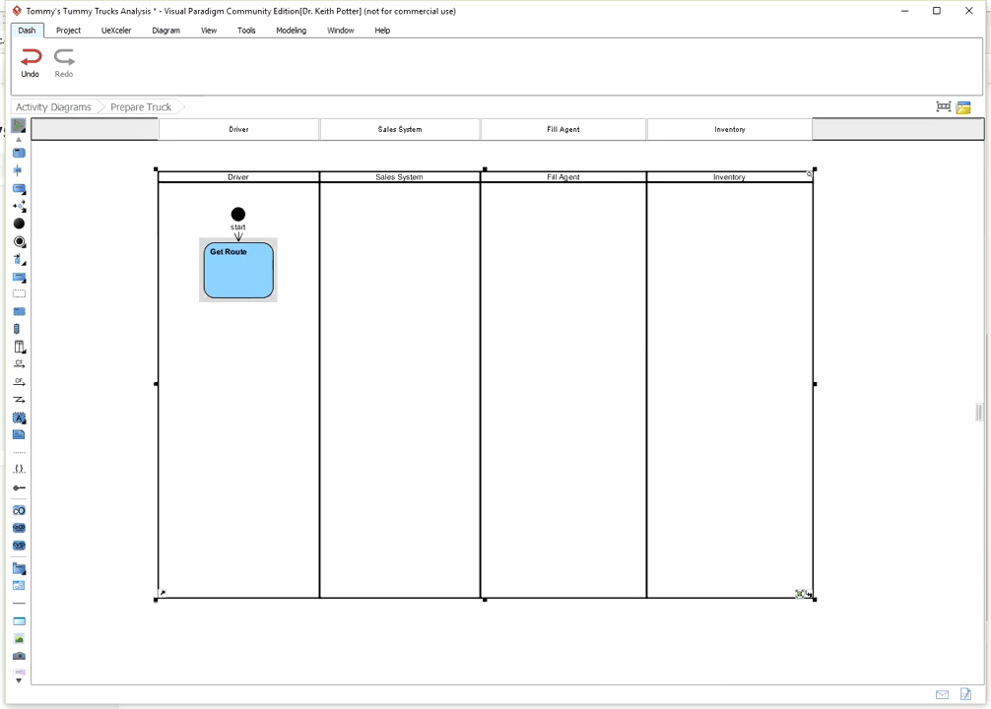
mouse_move(238, 275)
left_mouse_down()
mouse_move(238, 306)
mouse_move(238, 292)
left_mouse_up()
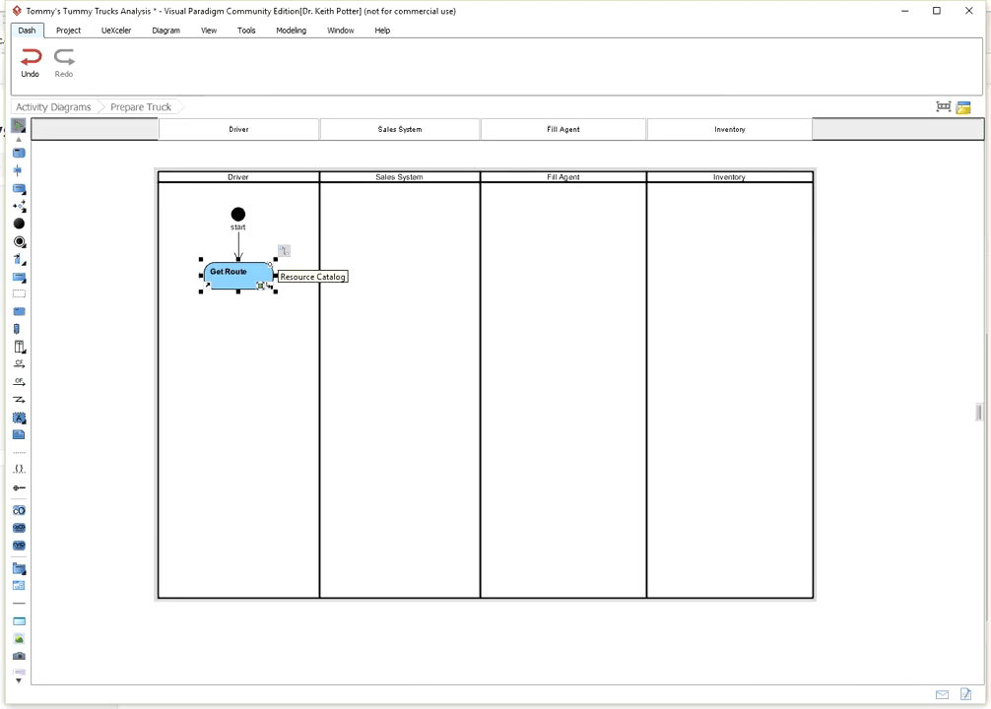
- Create a control flow from Get Route to a new activity below it named Request Sales, and flatten that activity to match Get Route
left_click_drag(262, 286, 239, 330)
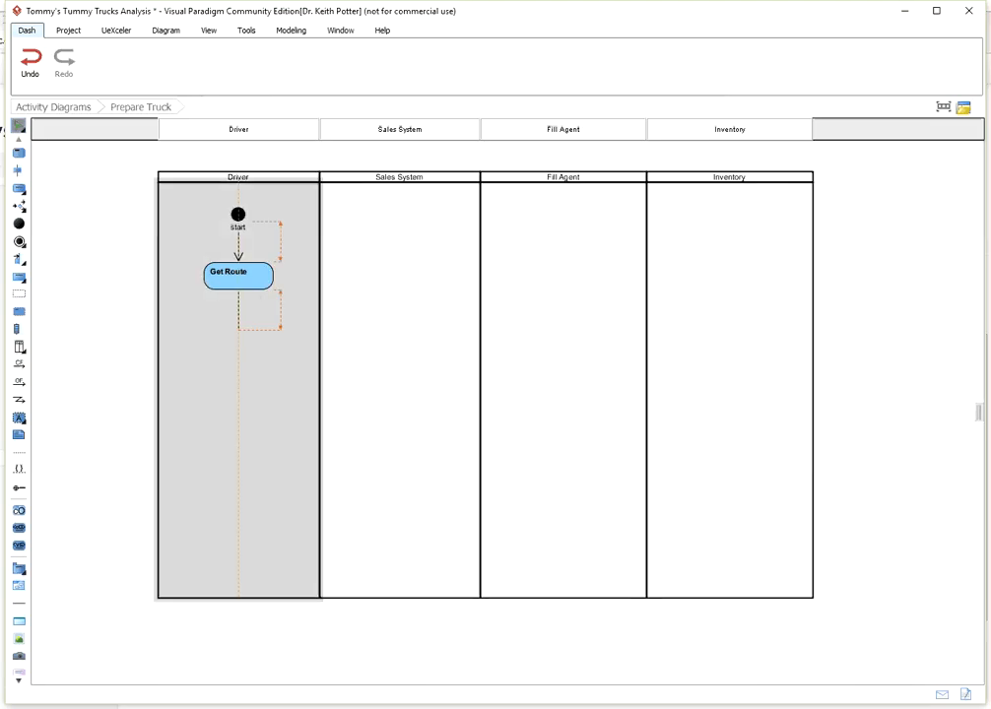
left_click_drag(239, 331, 239, 330)
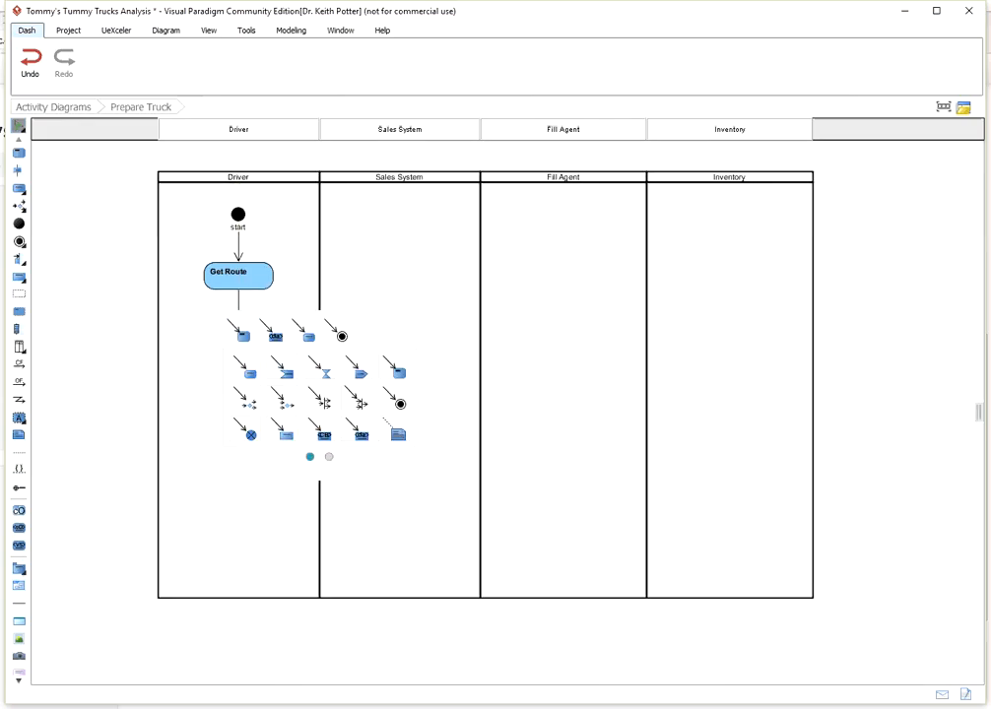
left_click(395, 367)
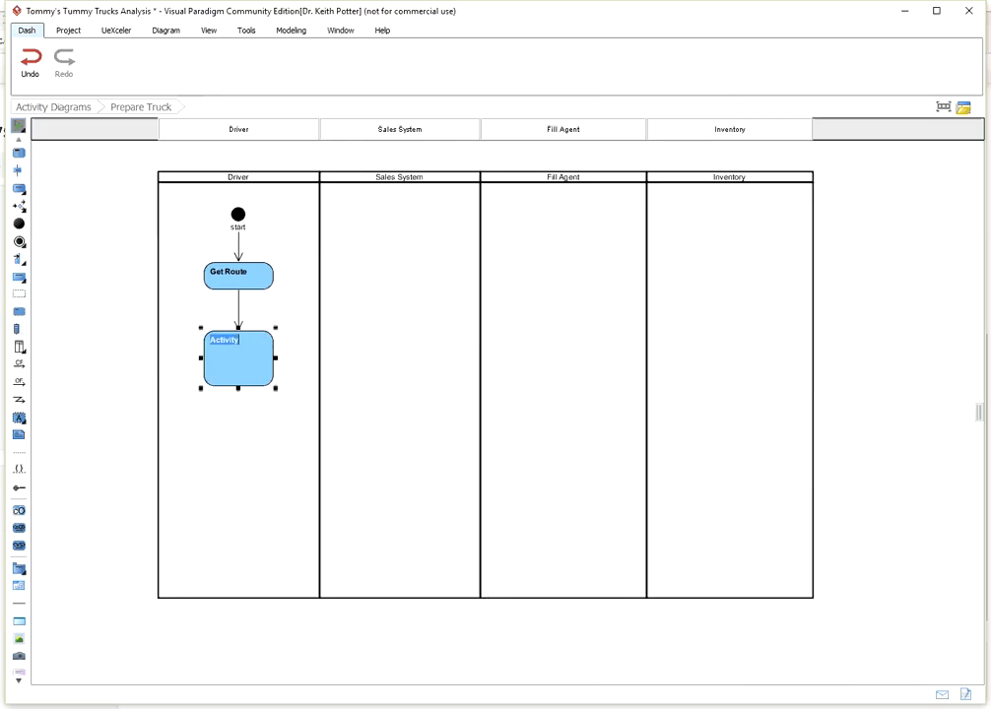
type("Request Sales")
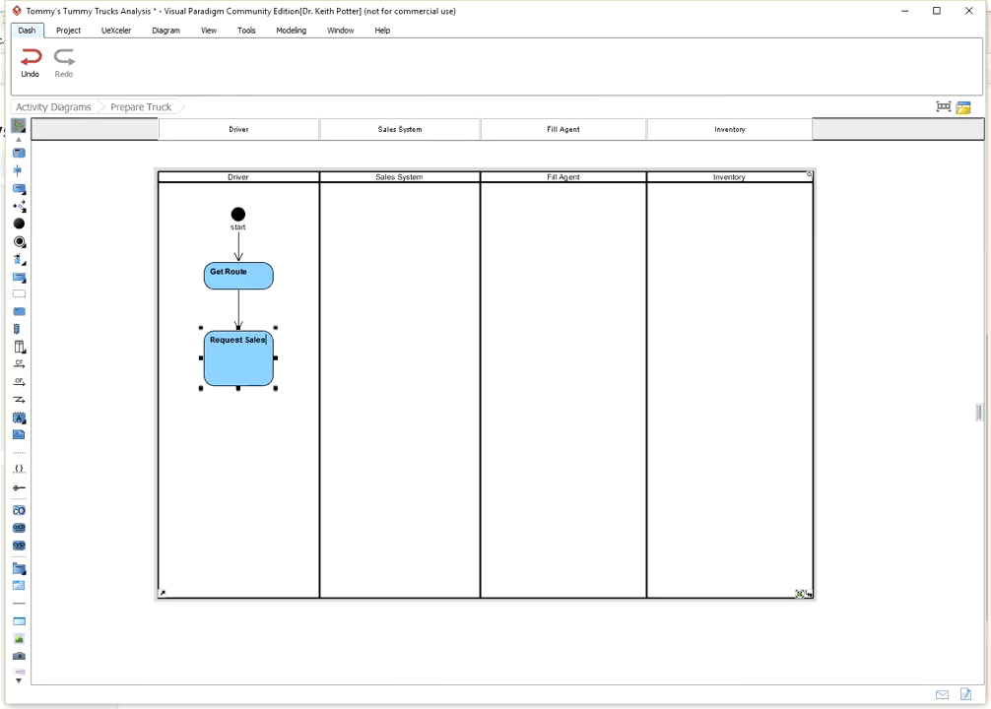
left_click(296, 396)
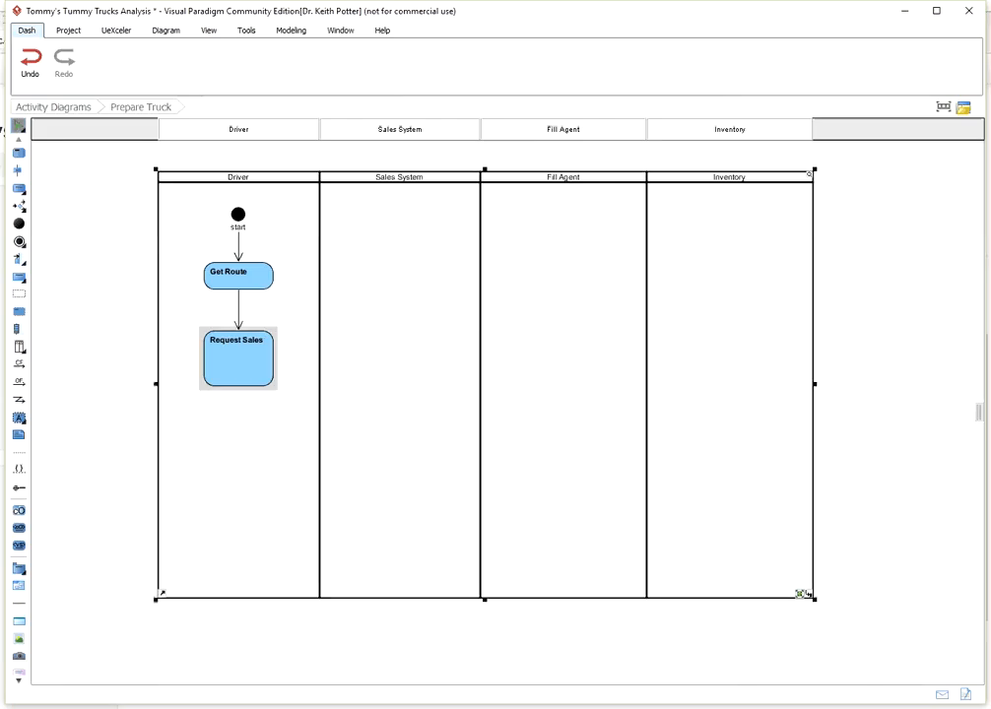
left_click(245, 367)
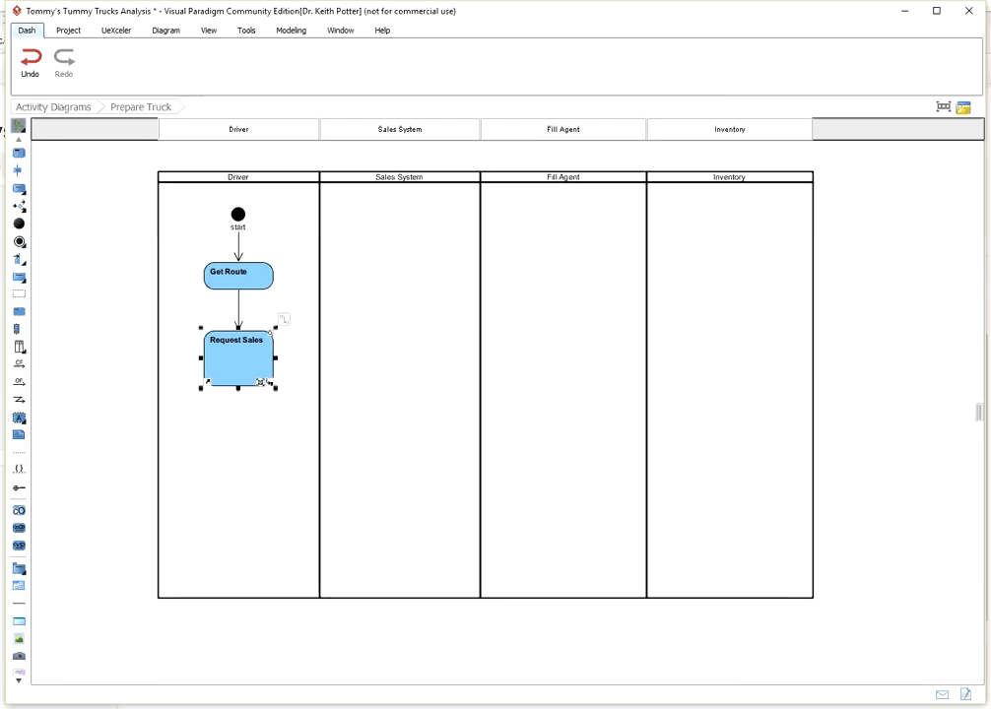
left_click_drag(238, 388, 239, 361)
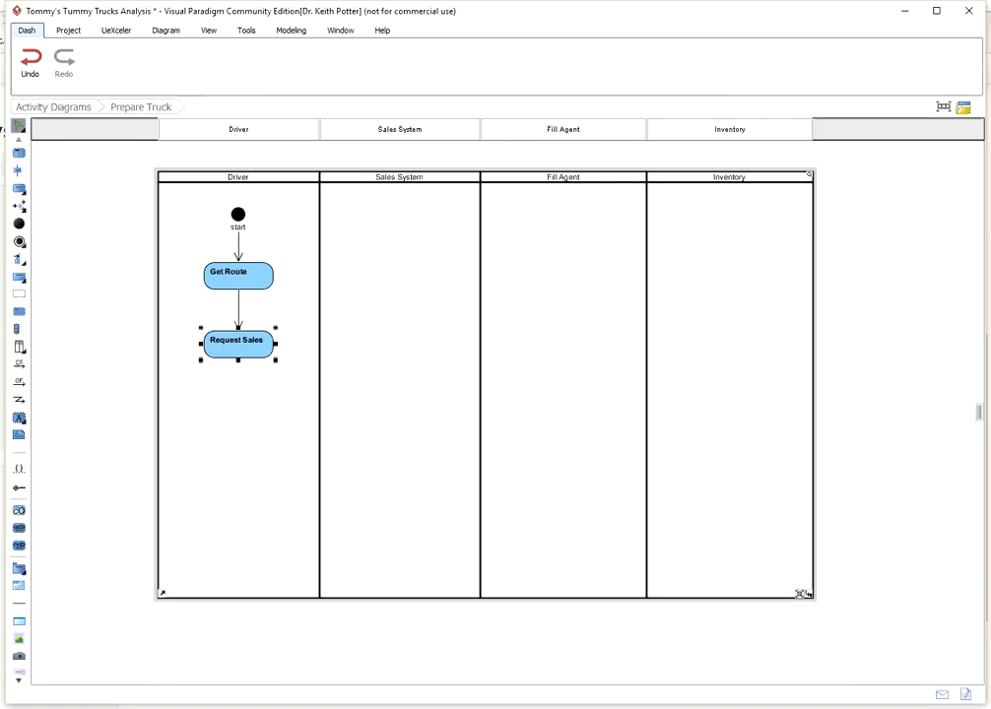
- Create an object flow from Request Sales to a new data store node in the Sales System lane, named Sales
mouse_move(258, 344)
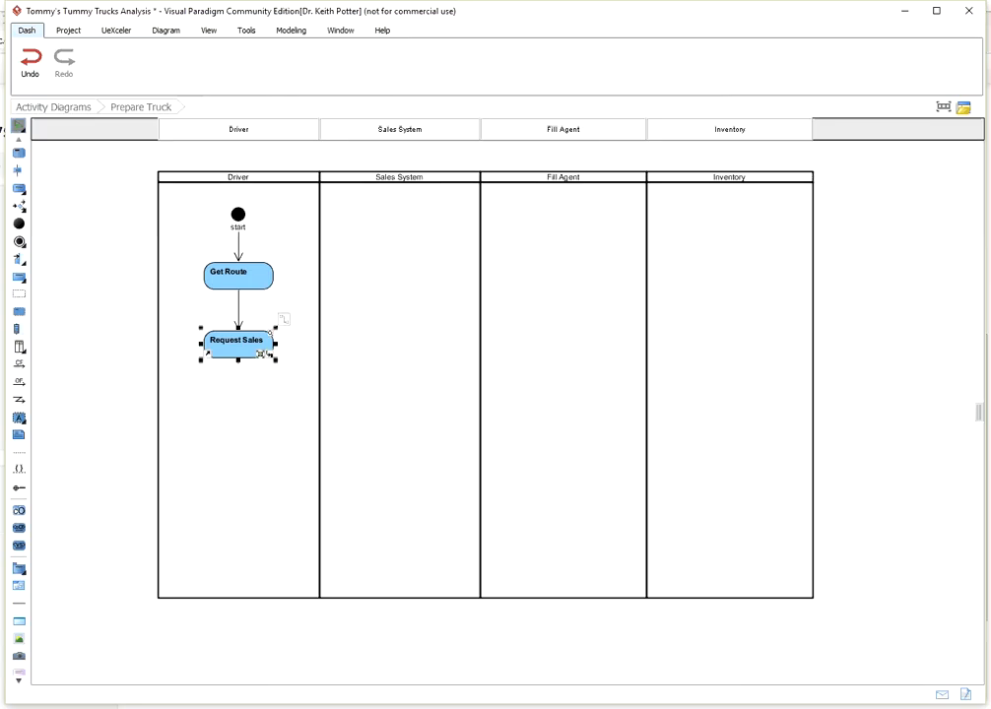
left_click_drag(260, 353, 383, 344)
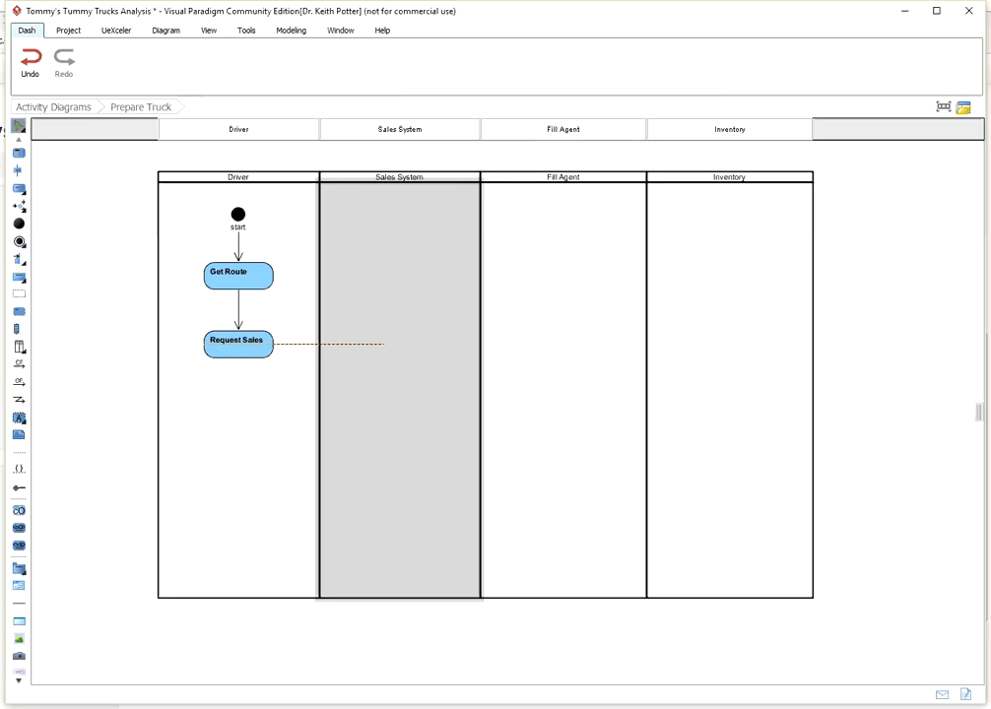
left_click_drag(383, 344, 383, 344)
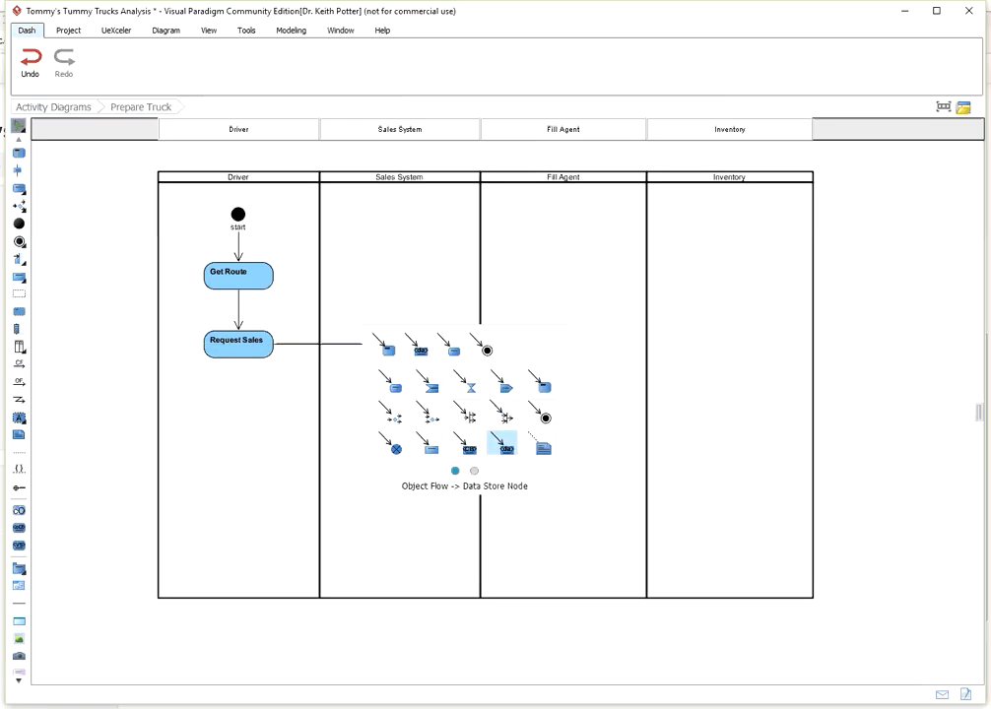
left_click(501, 444)
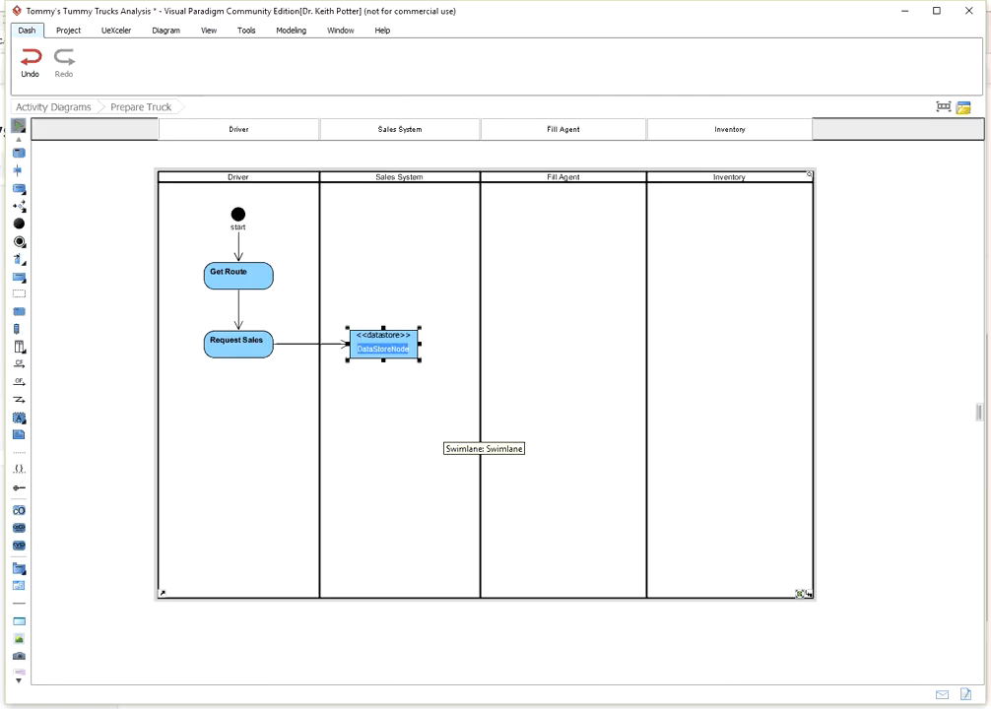
type("Sales")
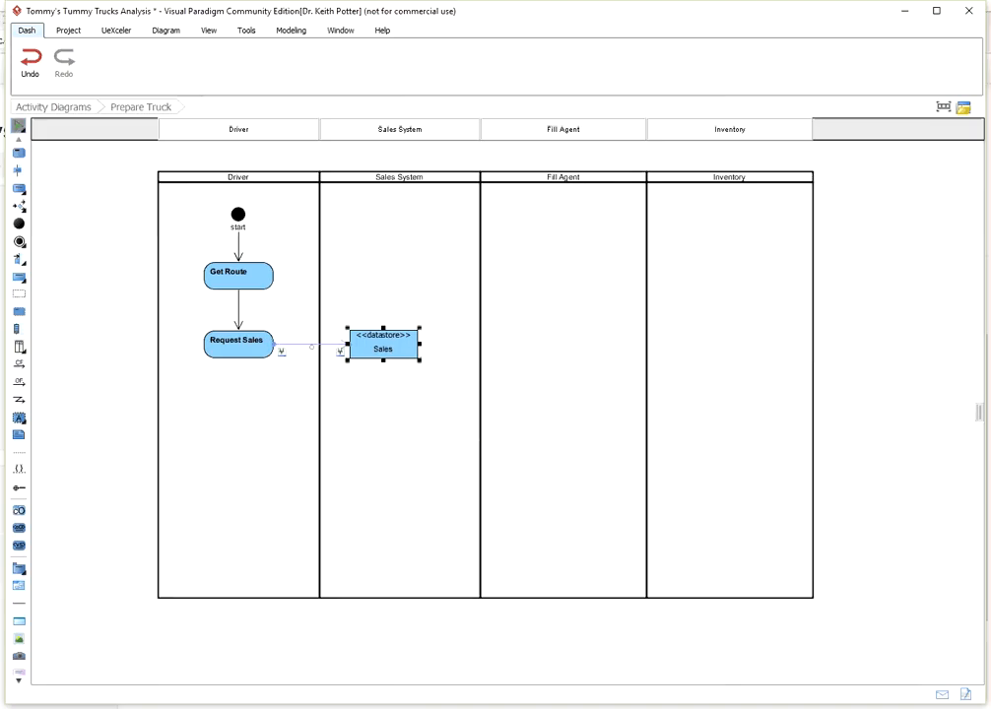
- Name the object flow from Request Sales to the Sales data store sales_request in its specification
right_click(312, 344)
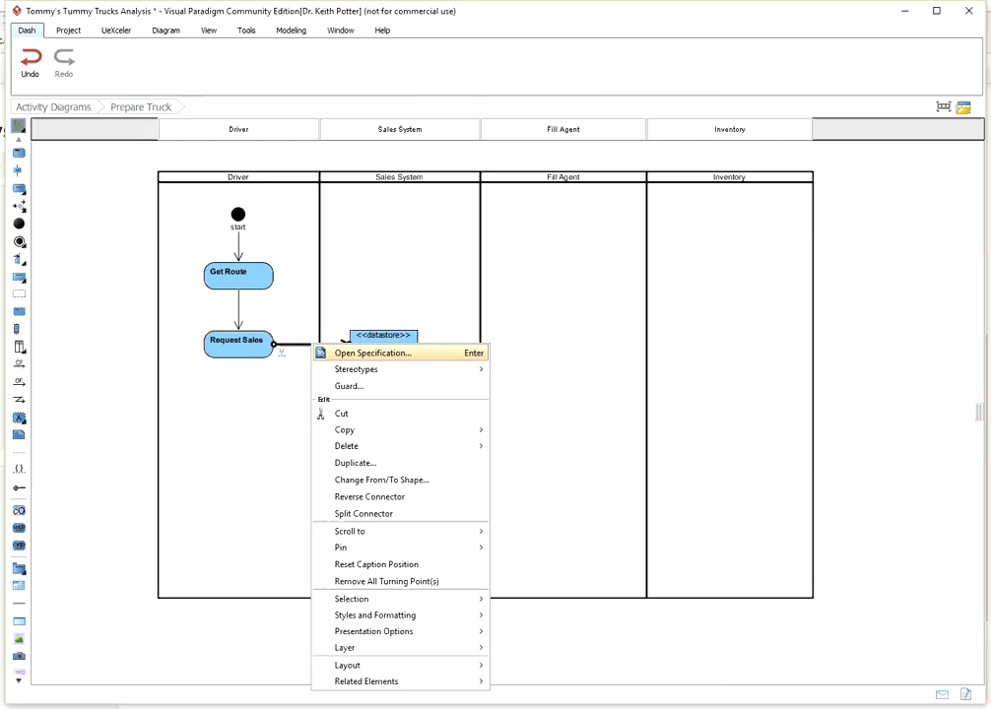
left_click(373, 353)
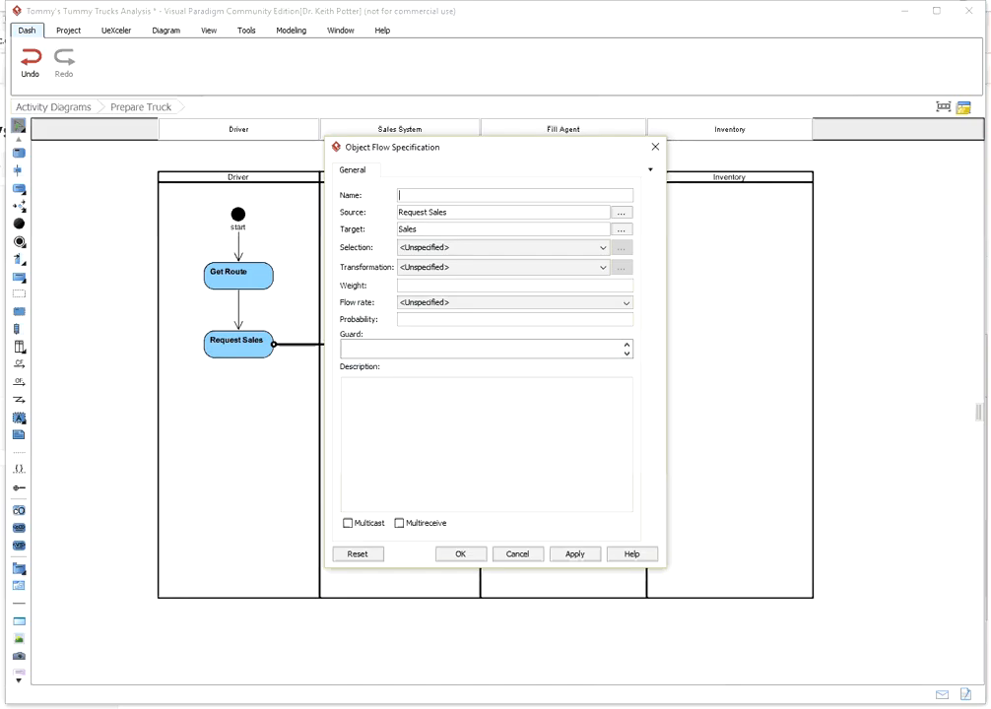
type("sales_request")
key("Return")
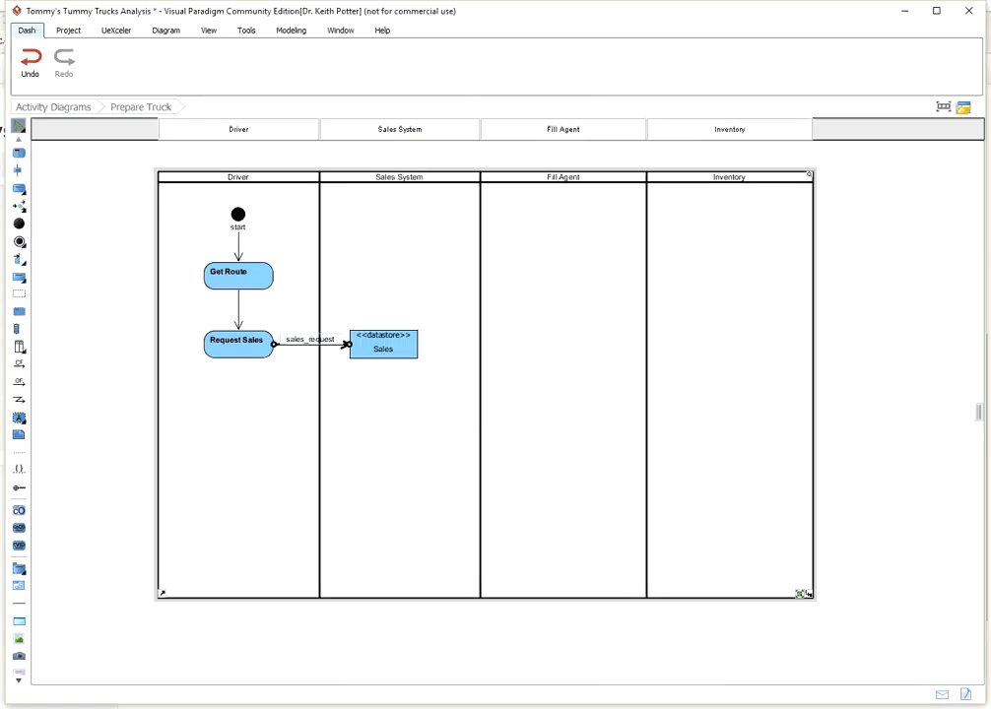
- Raise the sales_request label and its connector slightly to leave room for a return flow beneath
left_click(445, 426)
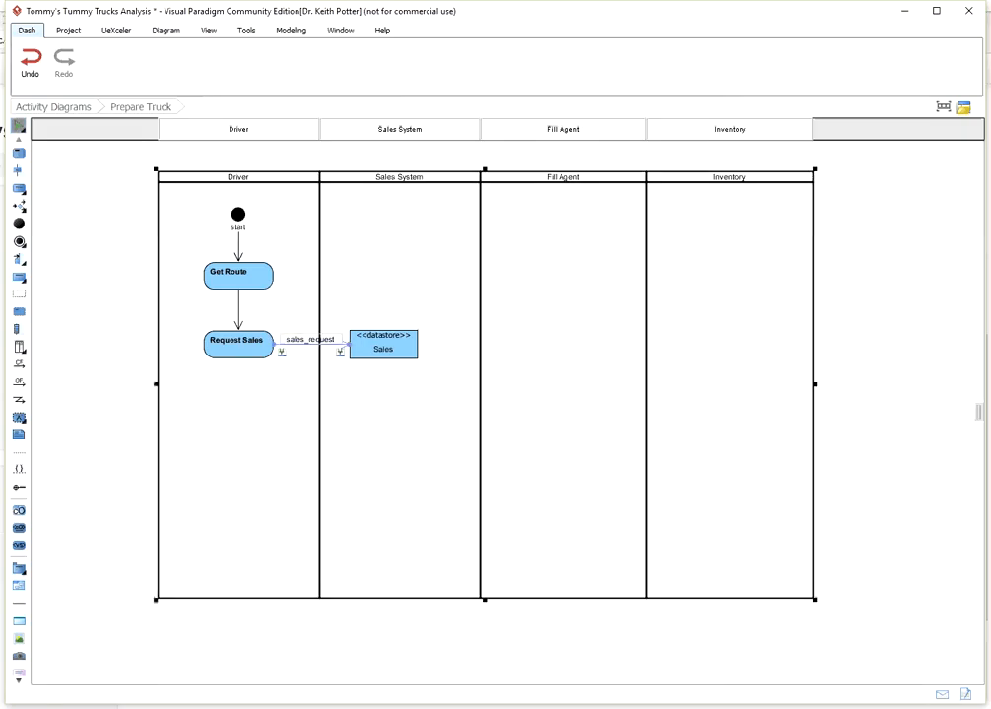
left_click_drag(311, 340, 310, 335)
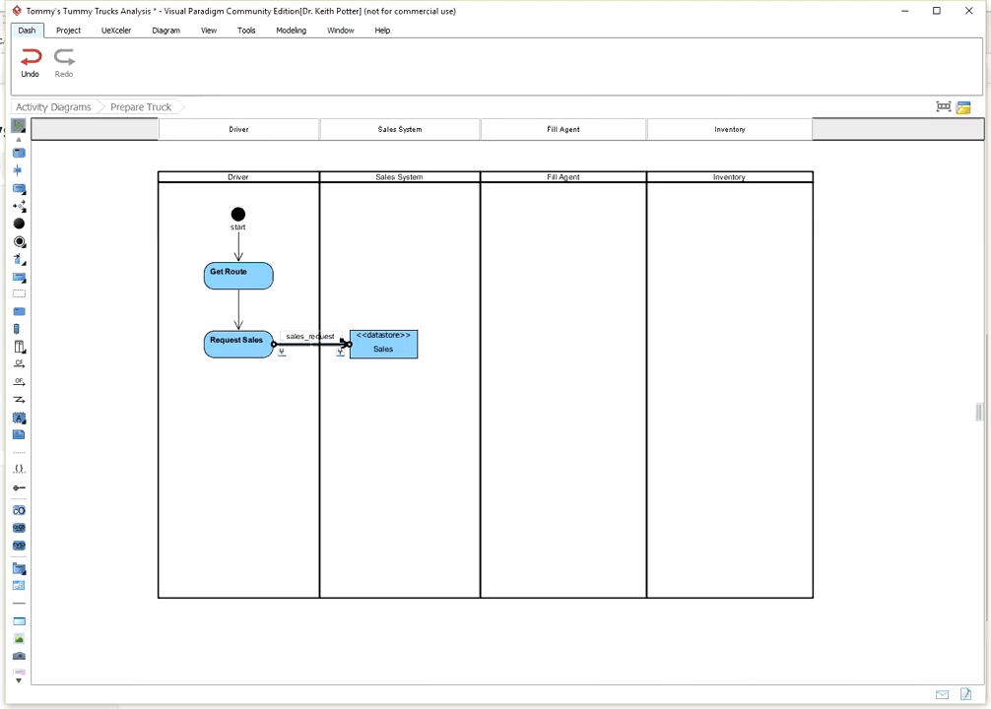
left_click_drag(307, 344, 307, 338)
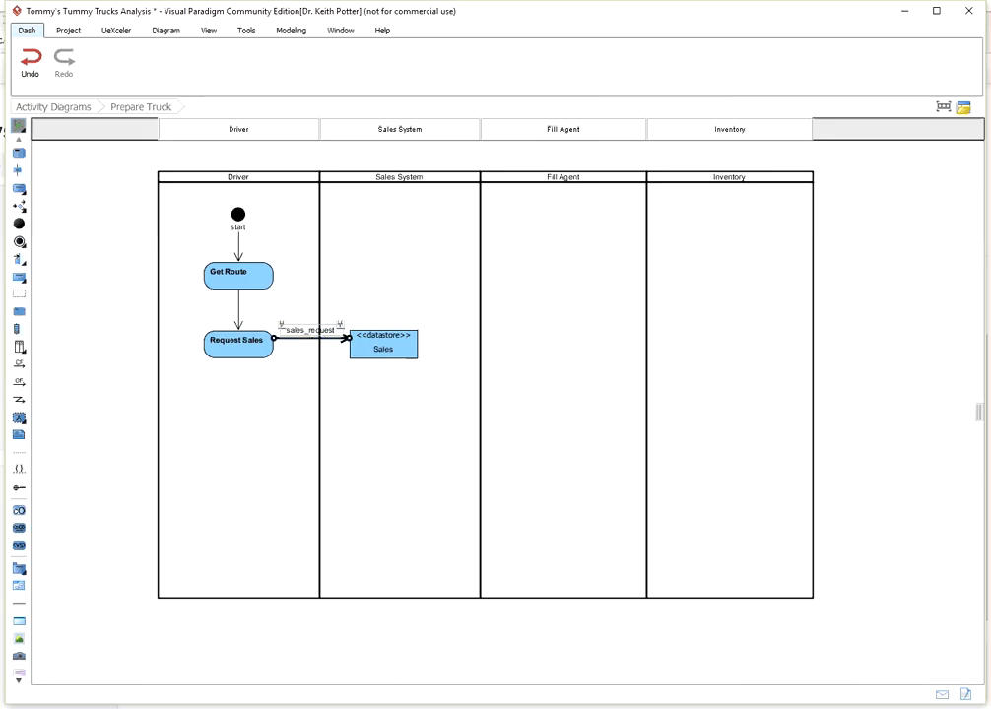
- Draw a return flow from the Sales data store back to Request Sales and name it sales_response
left_click(400, 350)
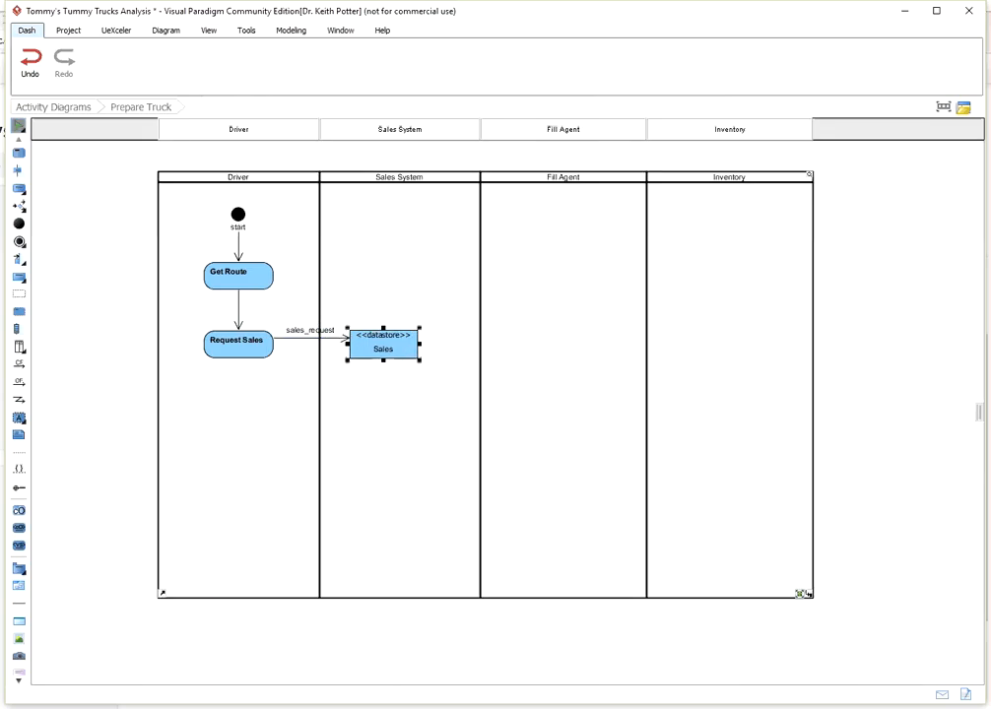
left_click_drag(405, 353, 274, 348)
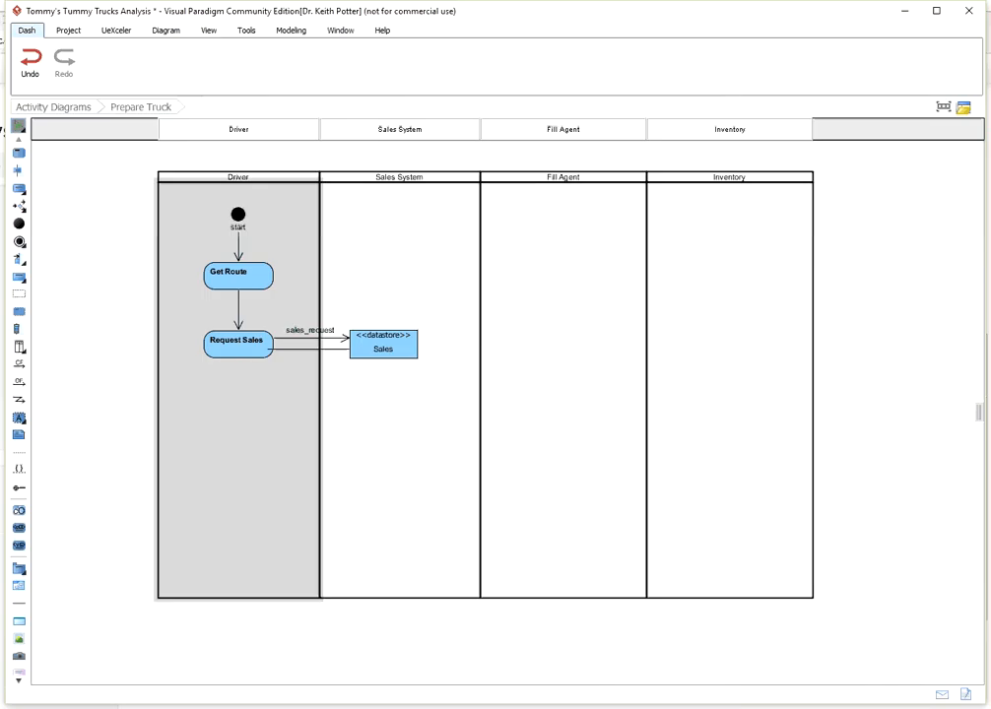
left_click_drag(268, 349, 264, 349)
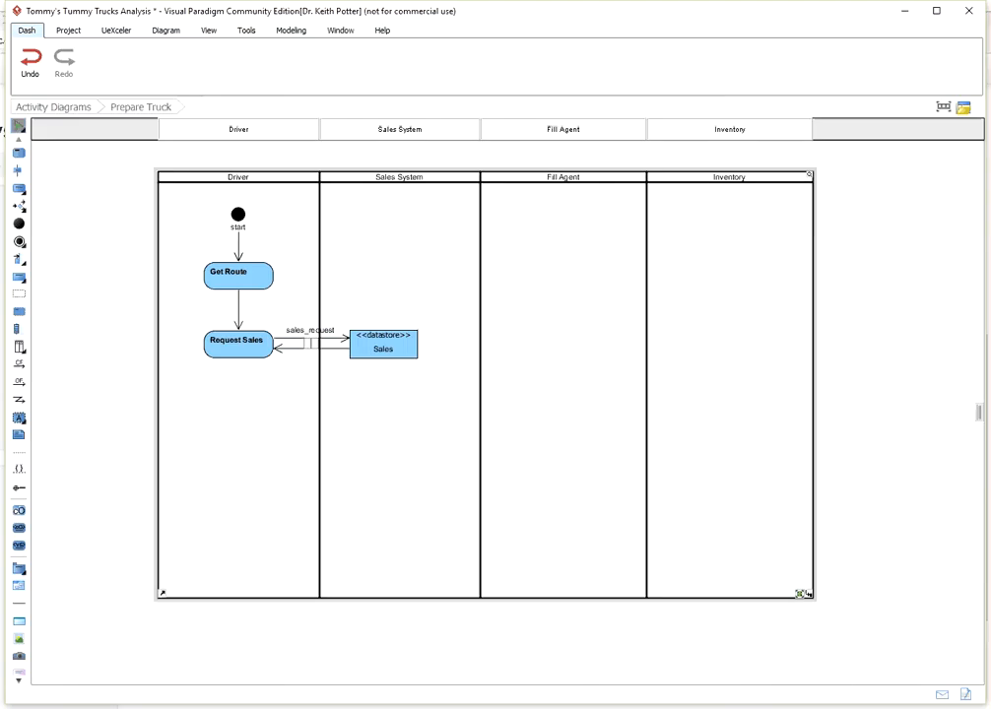
type("sales_response")
left_click(387, 424)
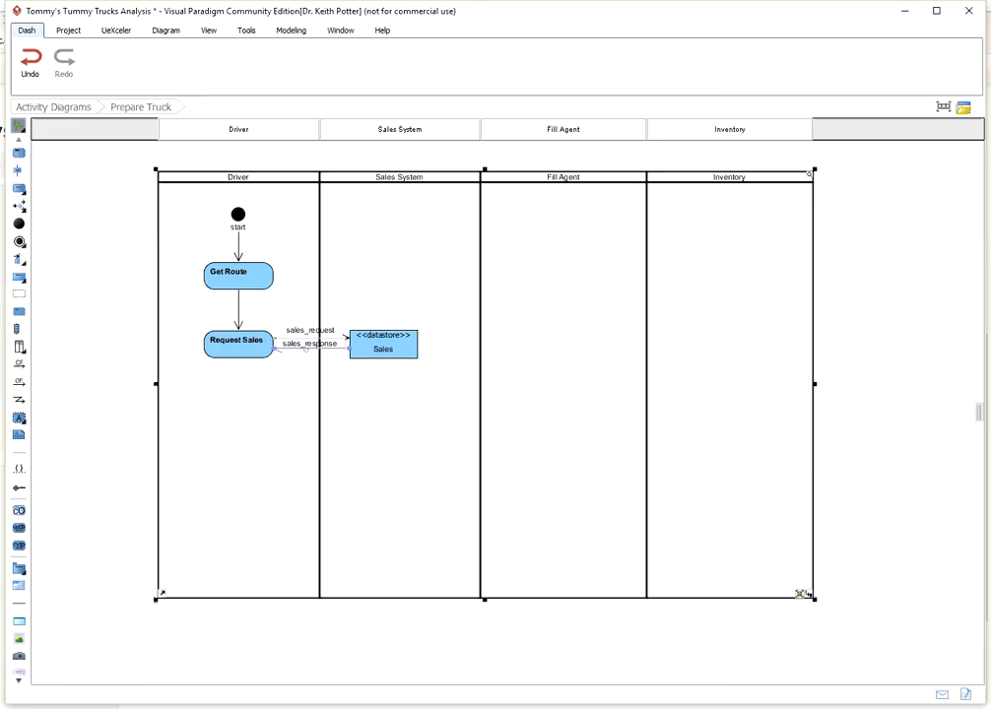
- Lower the sales_response connector slightly to separate it and its label from the sales_request flow
left_click(301, 349)
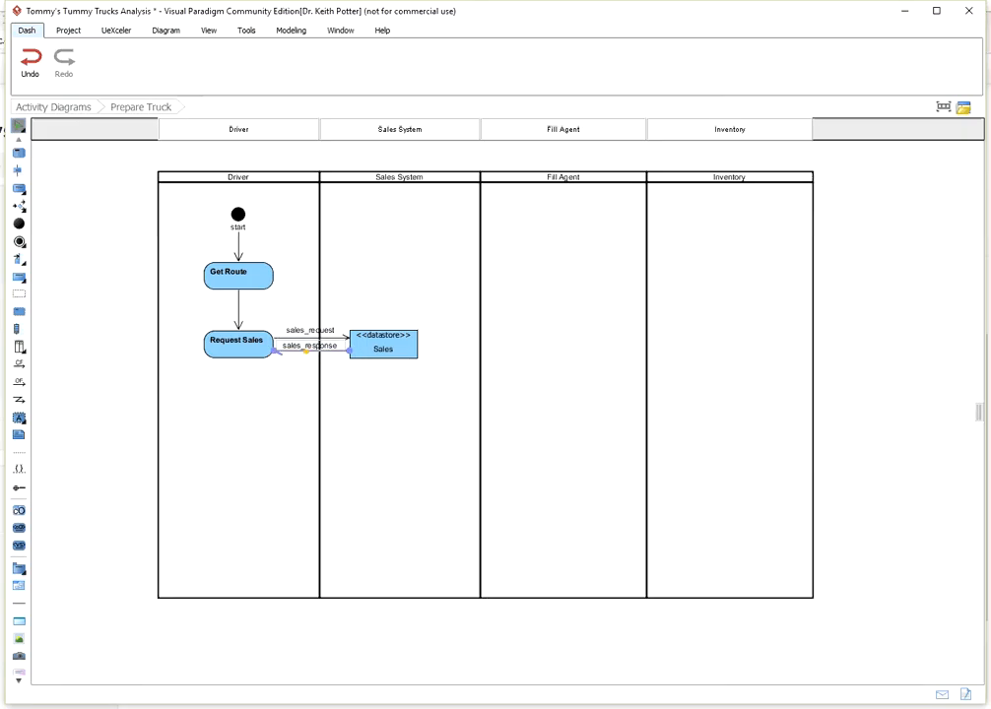
left_click_drag(306, 351, 306, 351)
left_click(367, 417)
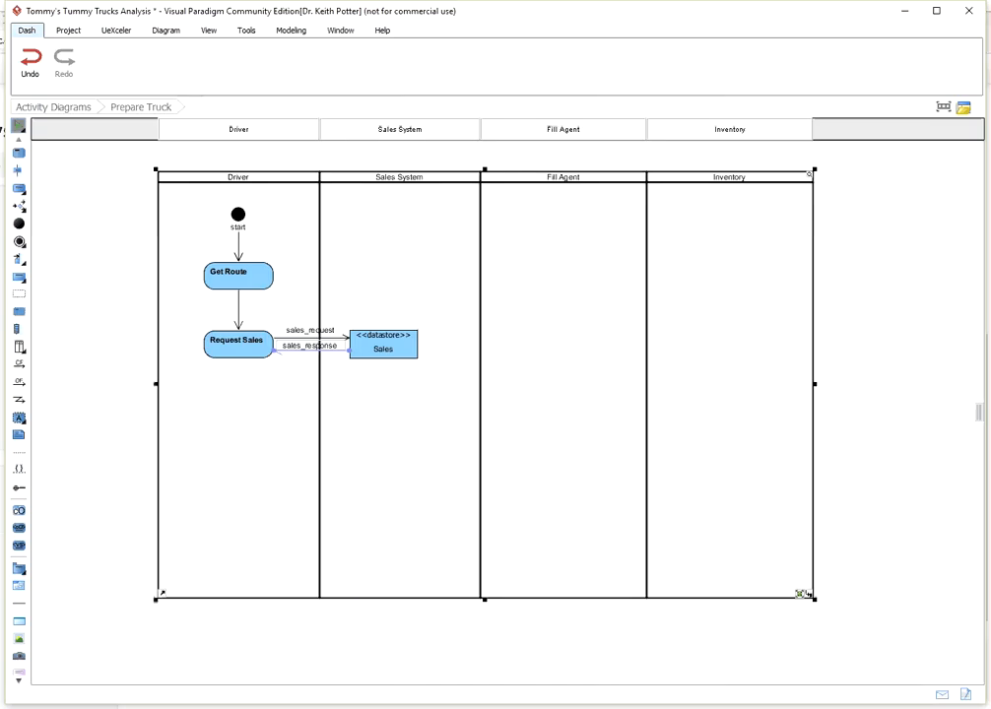
left_click(314, 351)
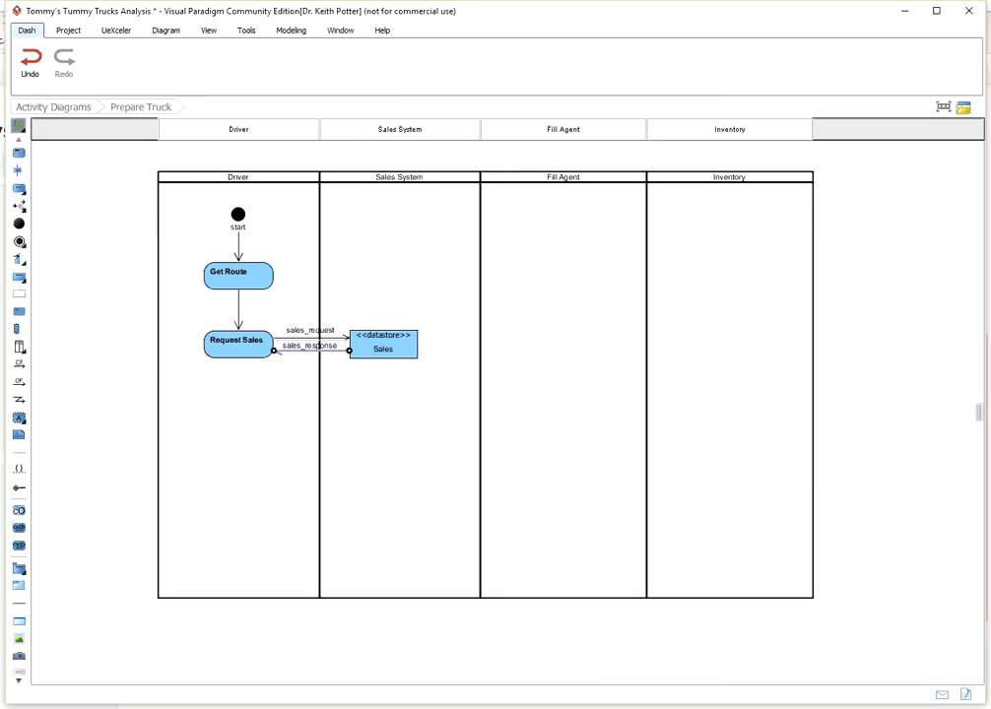